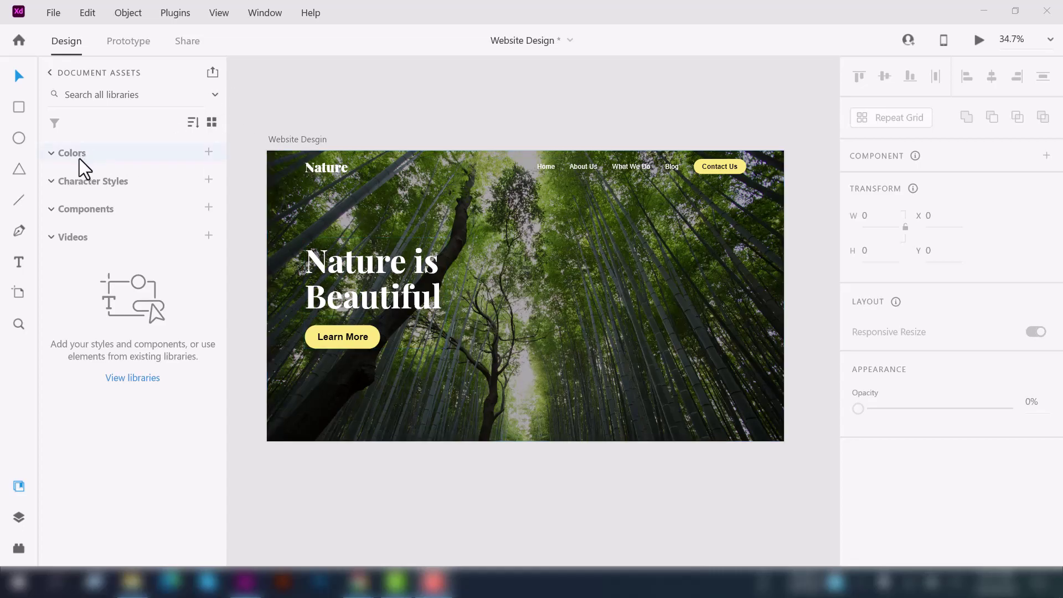
Step: Save the Learn More button's yellow, the Nature is Beautiful headline's white and the background overlay's black as color assets
click(374, 343)
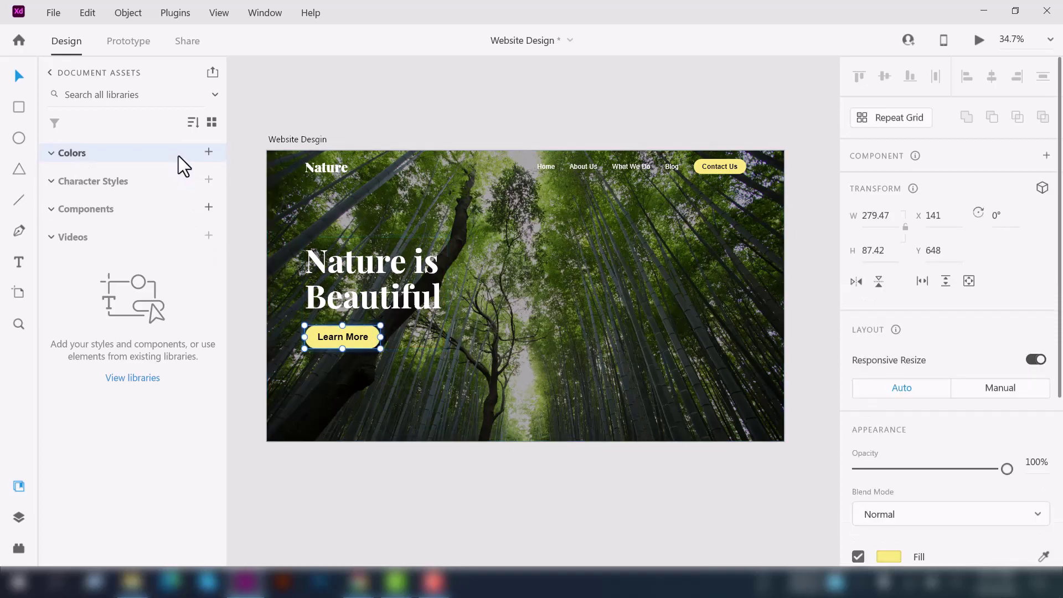
click(208, 152)
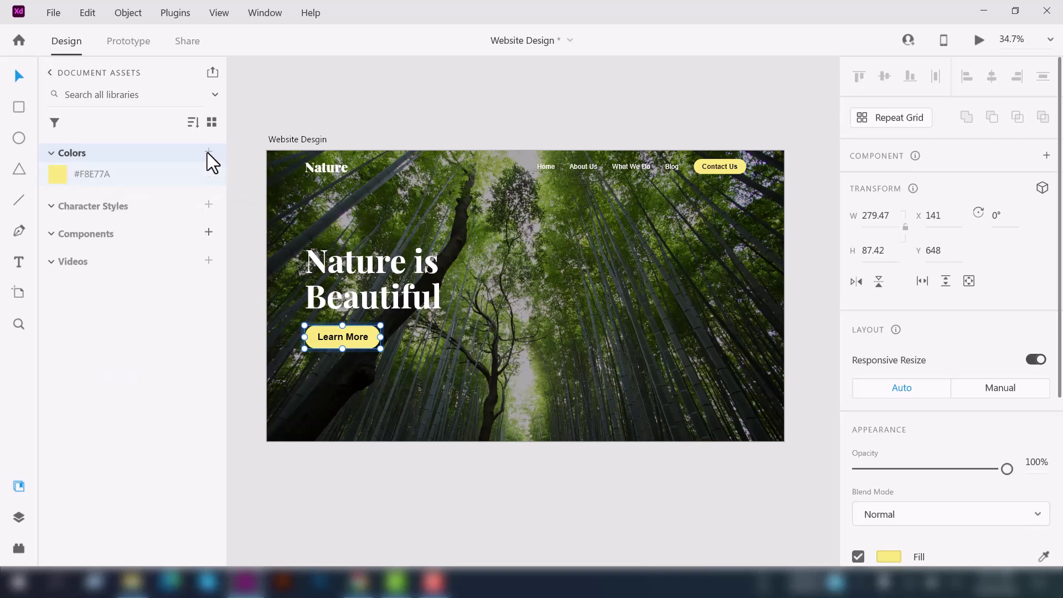
mouse_move(78, 181)
click(386, 306)
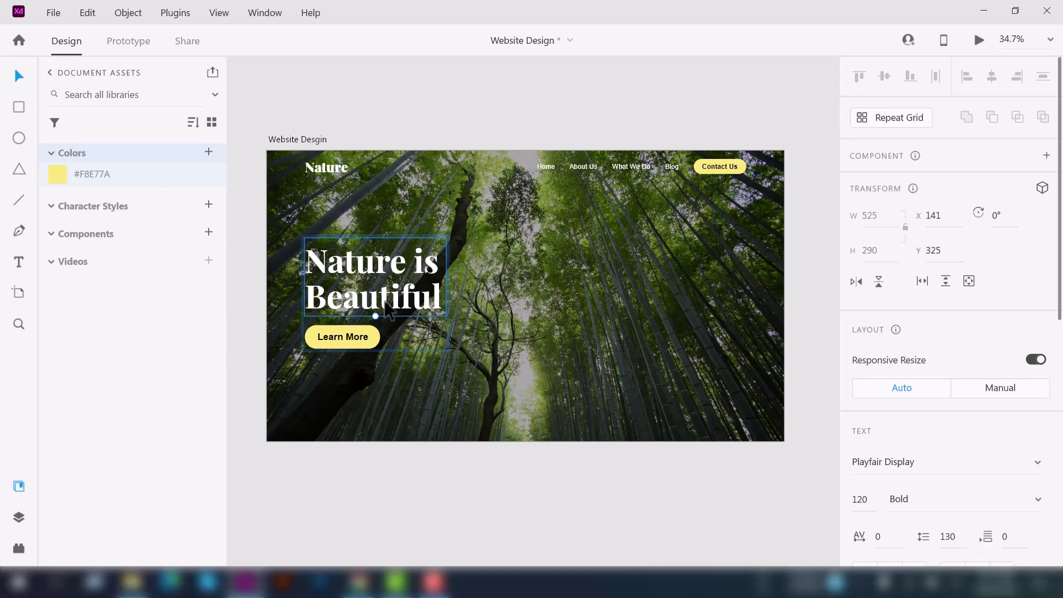
click(209, 152)
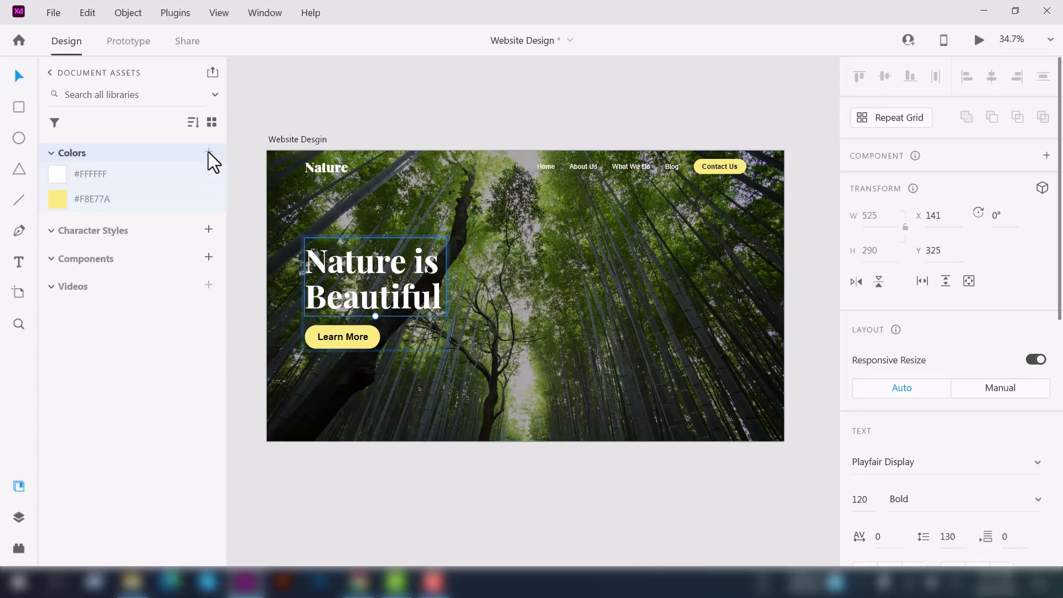
click(620, 241)
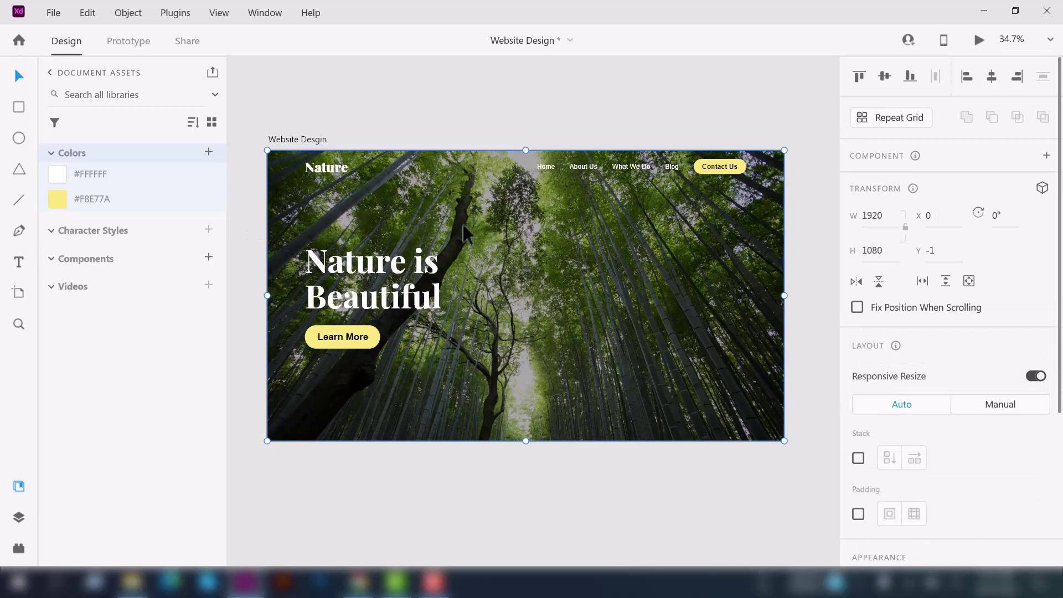
click(208, 152)
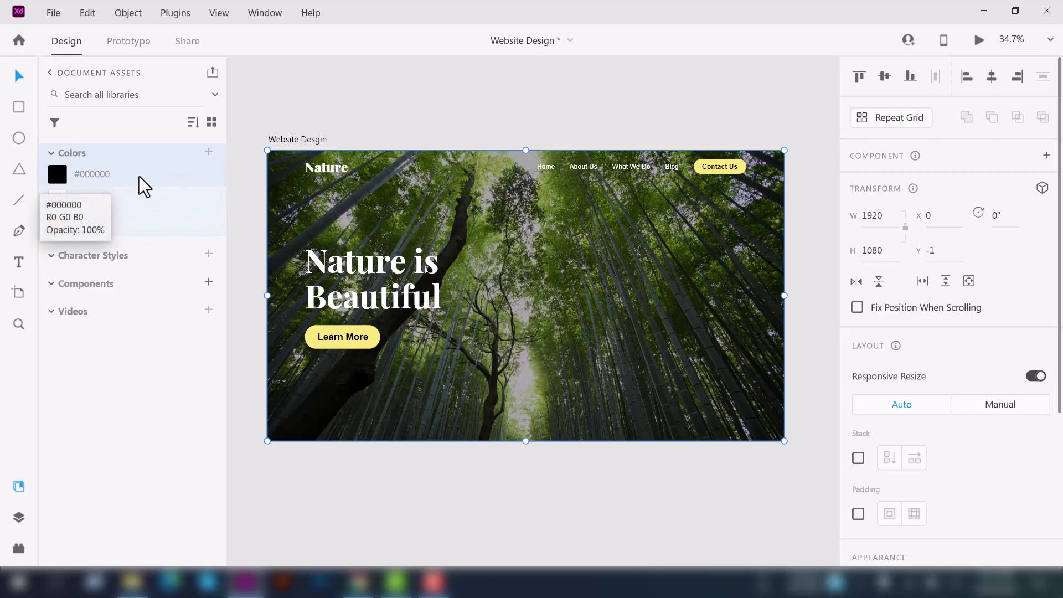
Step: Add a new artboard using the Web 1920 preset (1920 x 1080)
drag(142, 185, 518, 341)
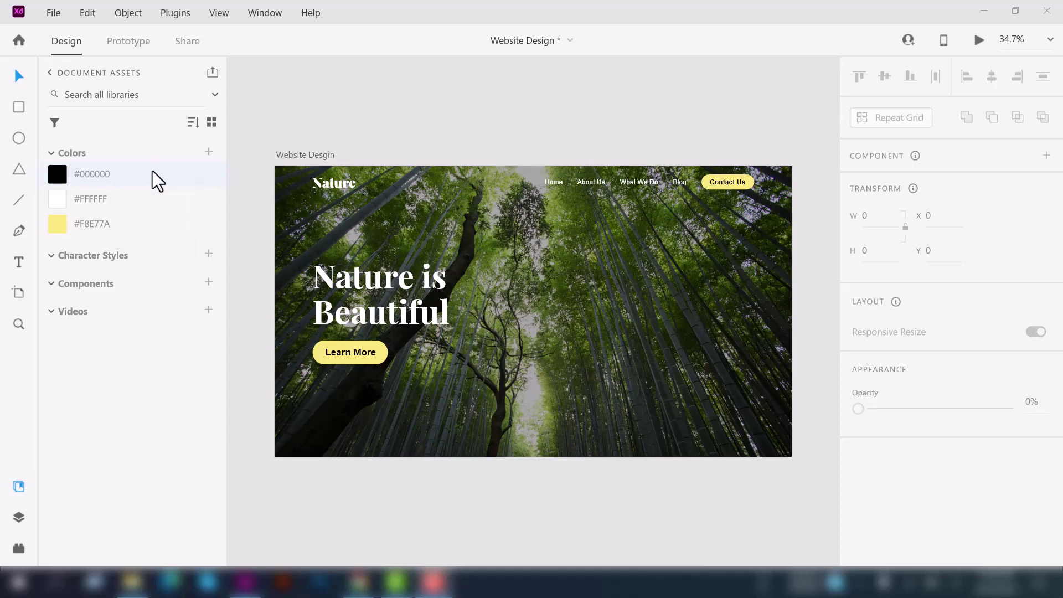
scroll(280, 248, down, 3)
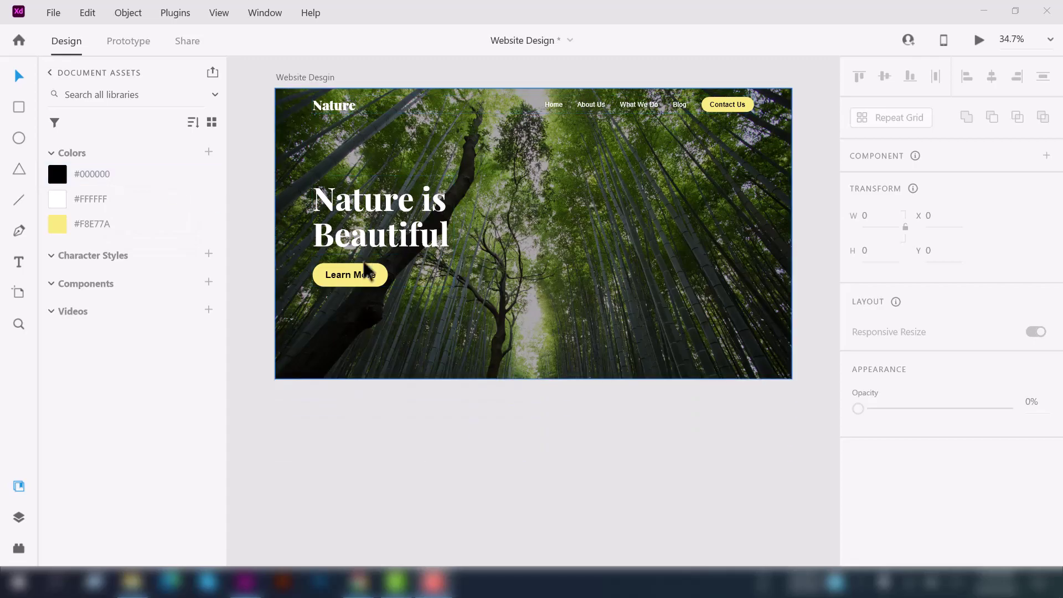
click(19, 294)
scroll(925, 299, down, 6)
scroll(925, 303, down, 4)
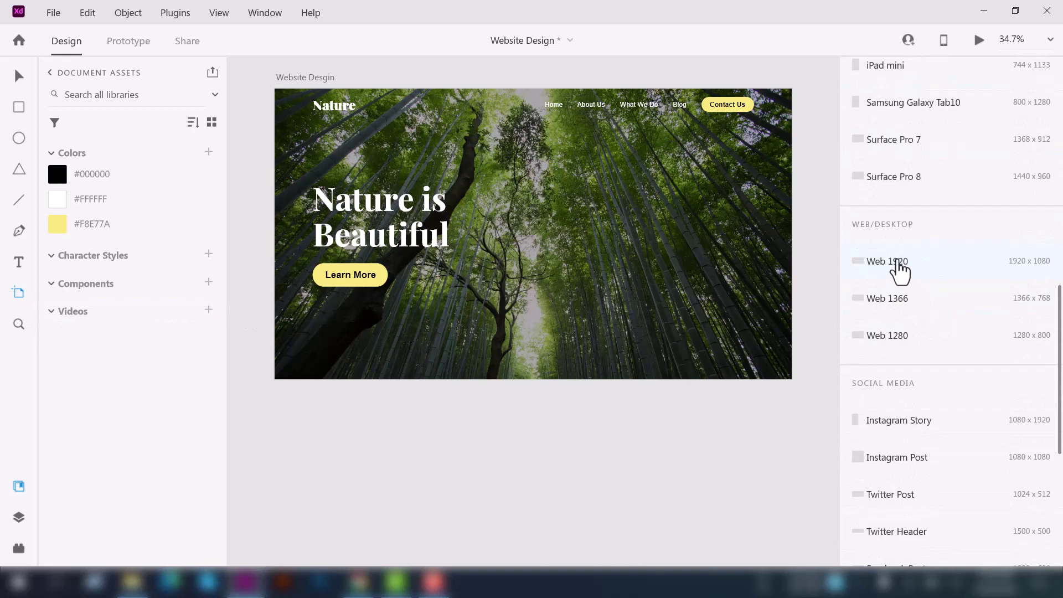
click(897, 272)
click(19, 76)
Step: Draw a rectangle about 353 x 360 near the upper-left corner of the blank artboard
click(18, 107)
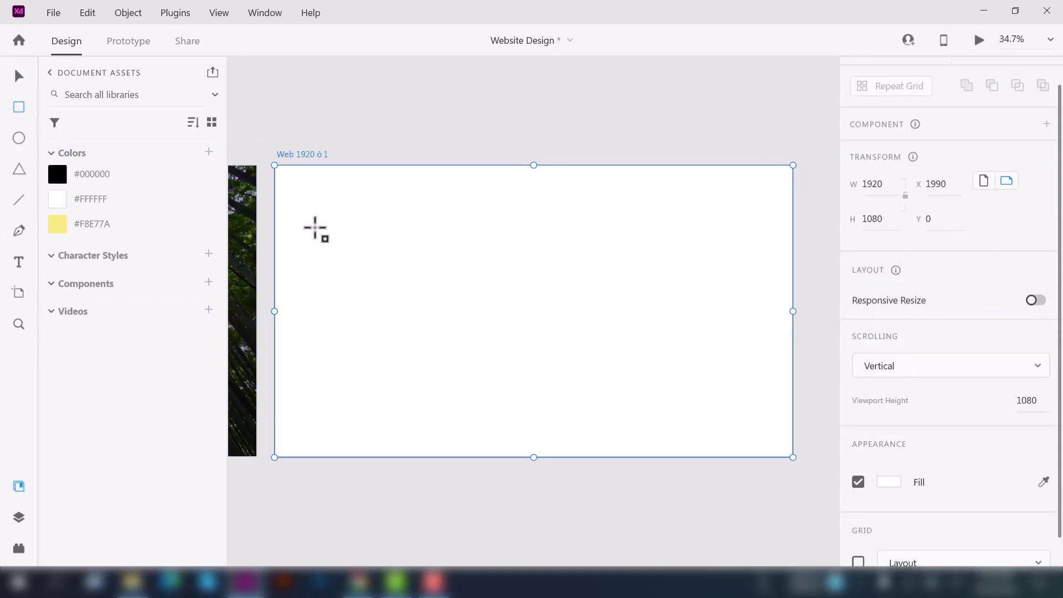
mouse_move(295, 190)
mouse_down()
mouse_move(360, 230)
mouse_move(391, 286)
mouse_up()
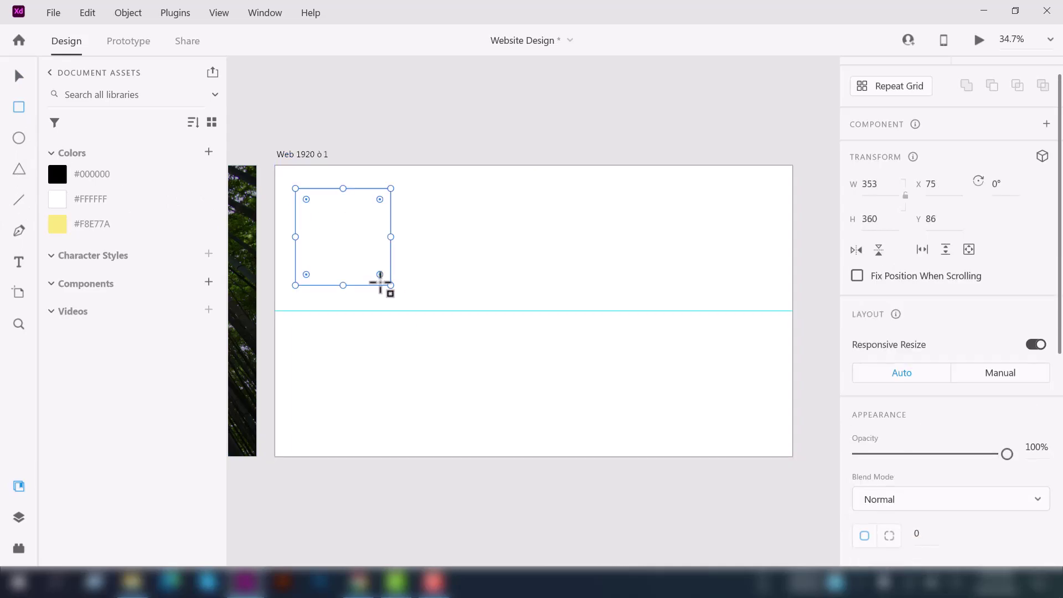
click(18, 76)
Step: Try the saved color assets as the rectangle's fill, finishing with the yellow #F8E77A
scroll(538, 174, left, 5)
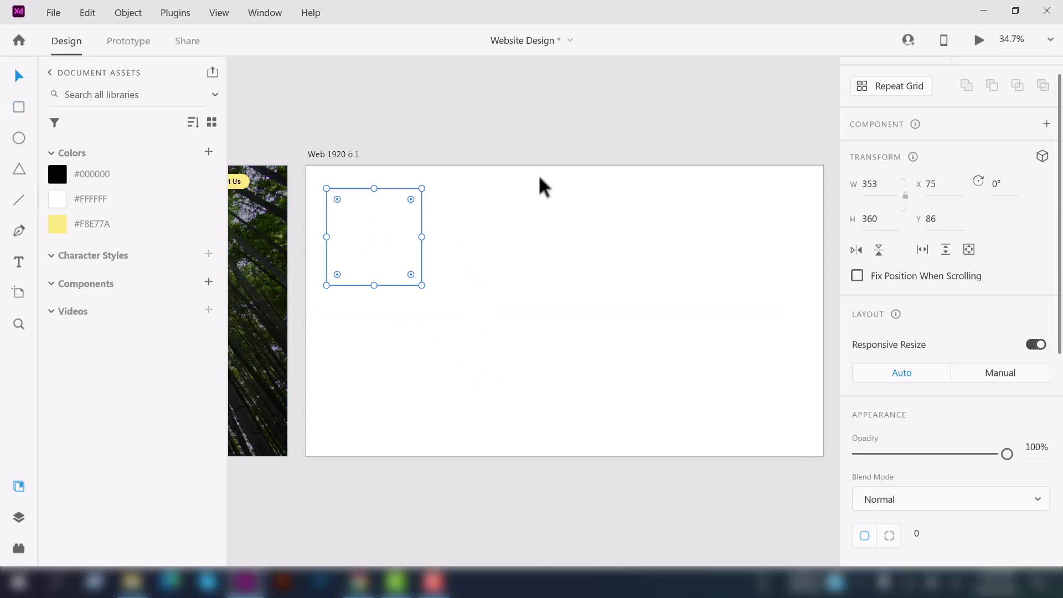
scroll(559, 249, left, 4)
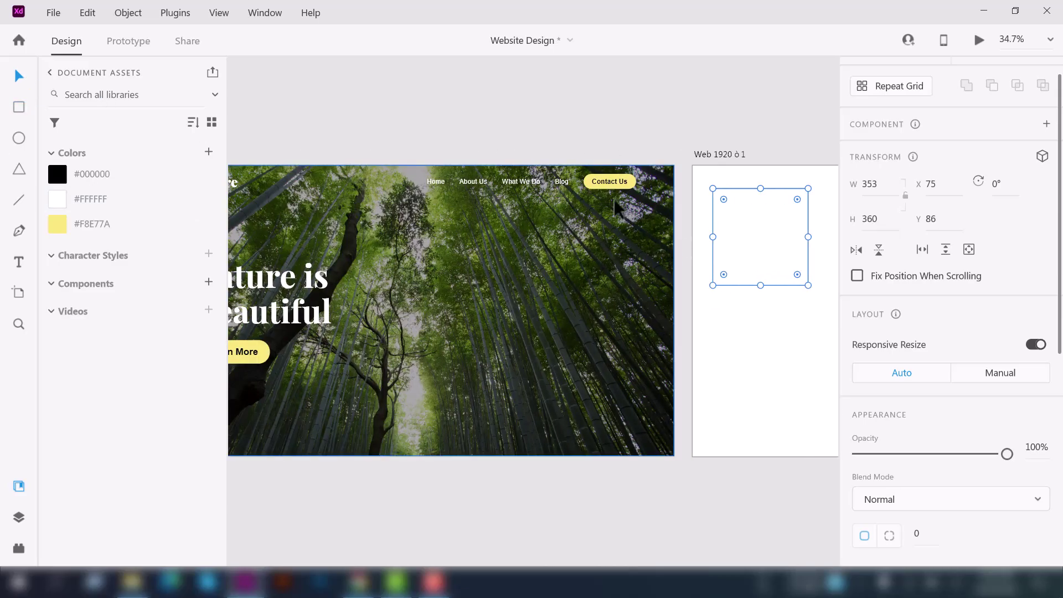
click(97, 232)
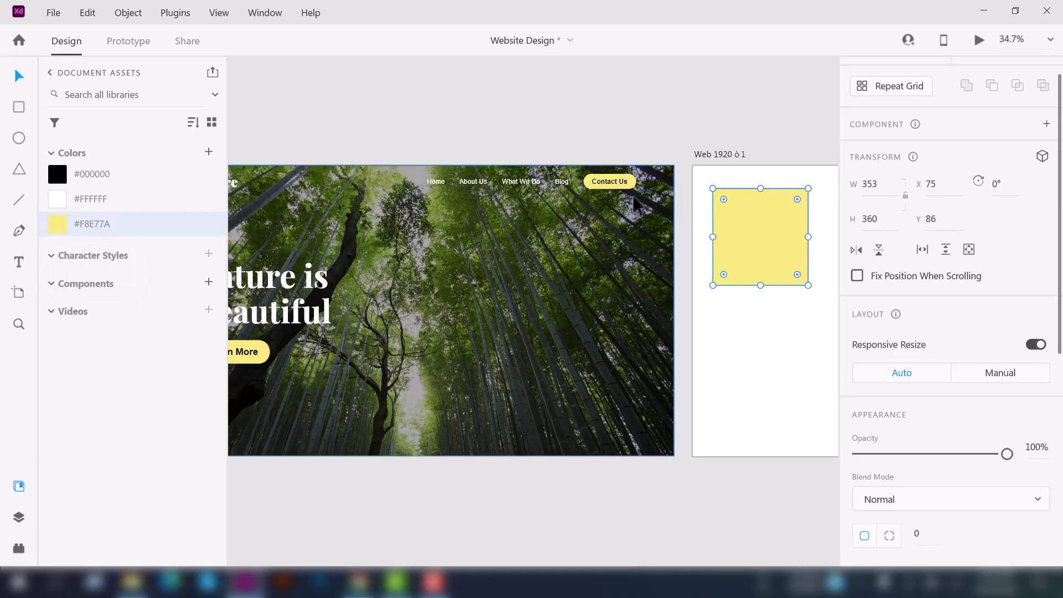
click(166, 180)
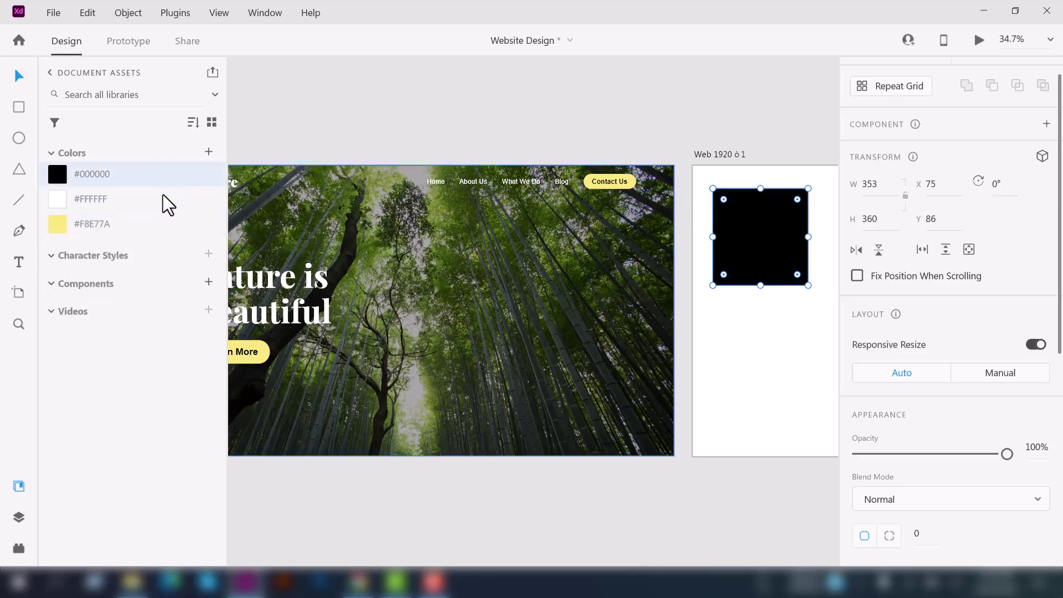
click(154, 201)
click(141, 175)
click(144, 222)
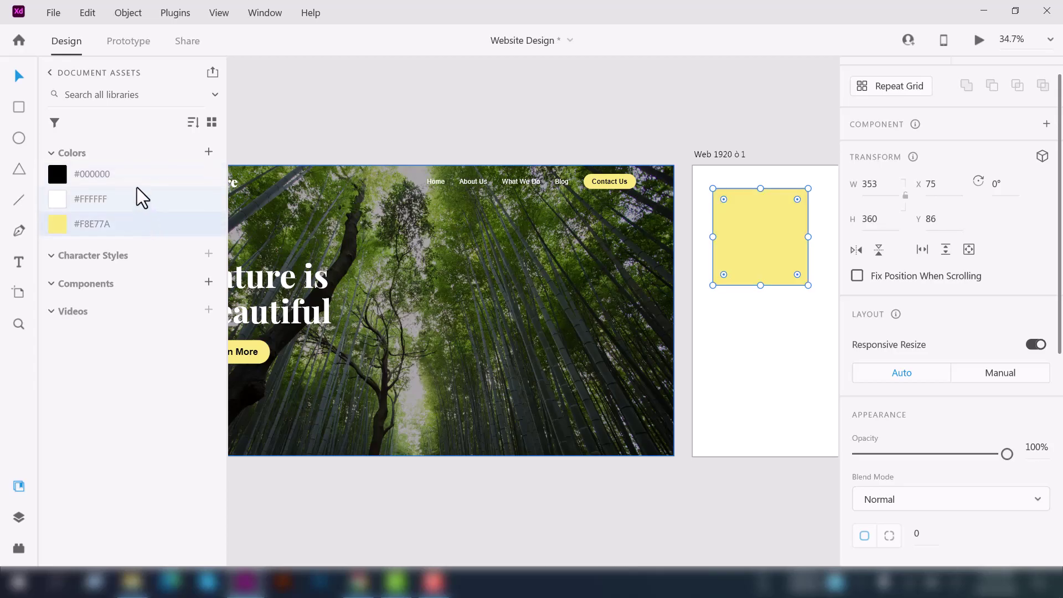
click(136, 176)
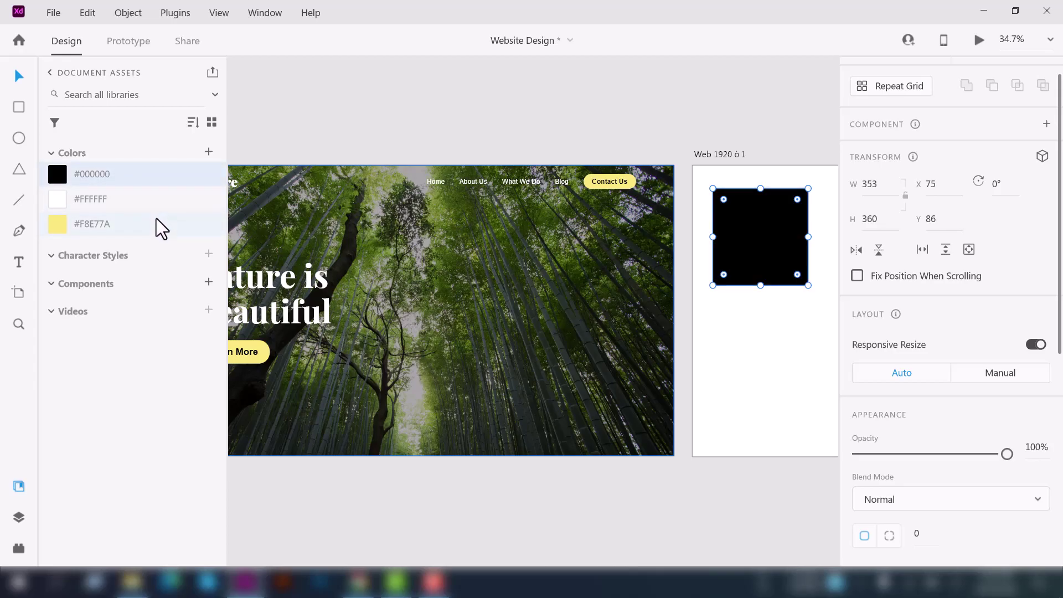
click(141, 230)
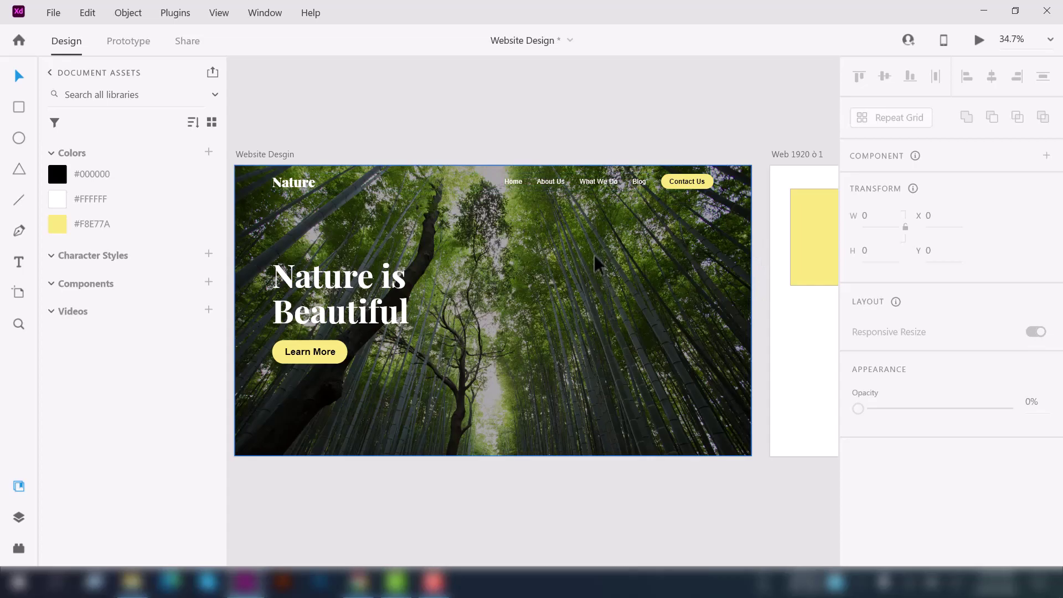
Step: Edit the yellow color asset to the light green #7AF883
click(118, 231)
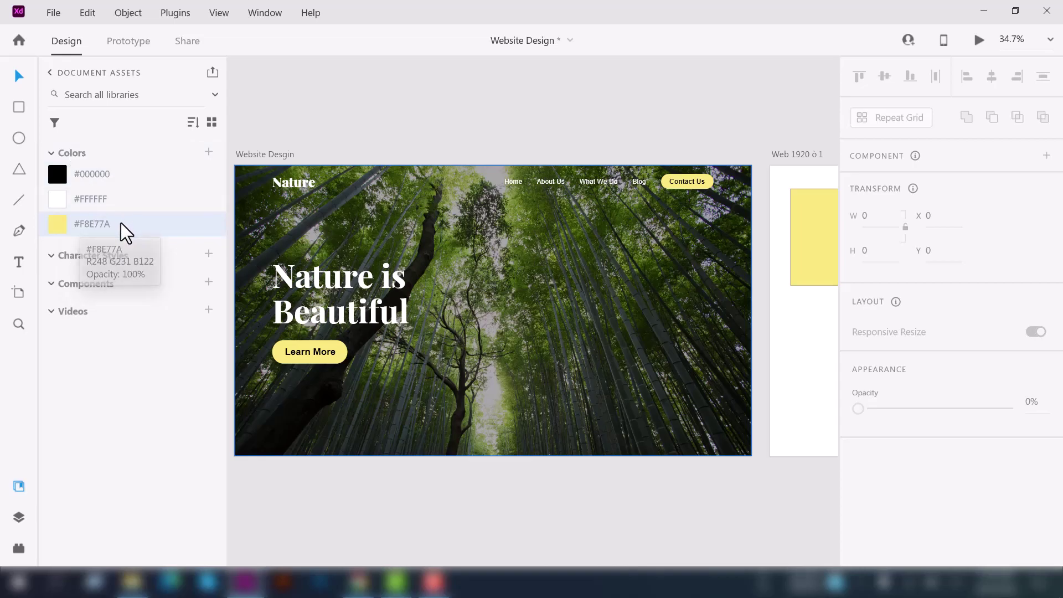
right_click(121, 222)
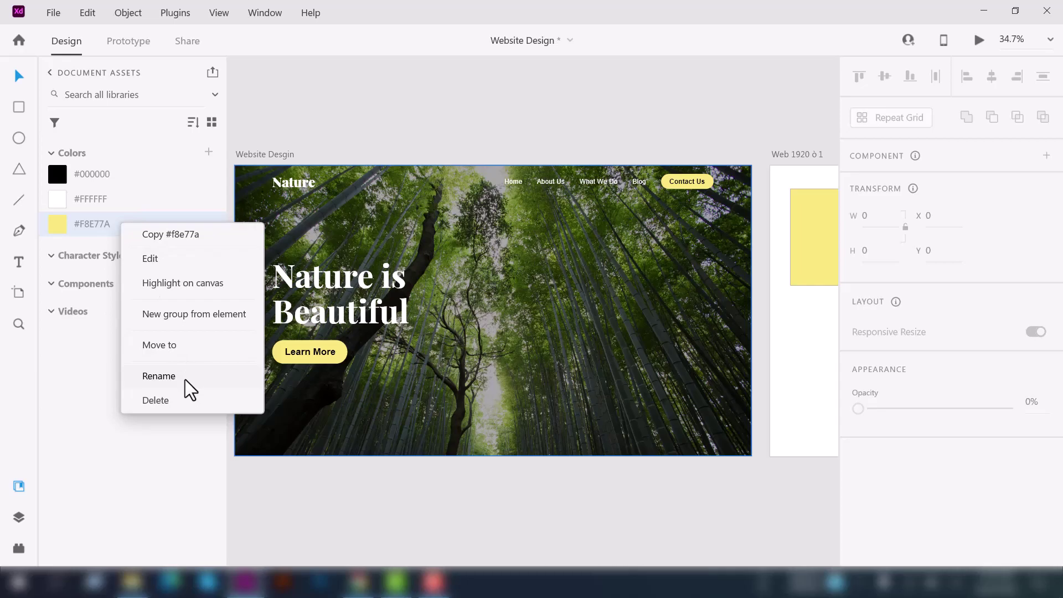
click(166, 261)
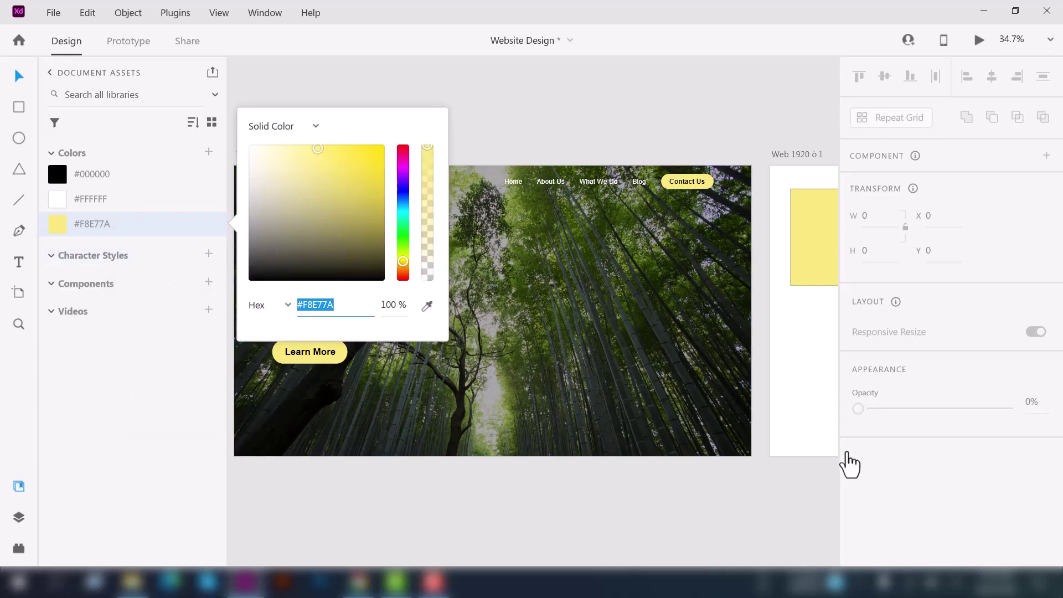
mouse_move(403, 237)
mouse_down()
mouse_move(403, 227)
mouse_move(403, 237)
mouse_up()
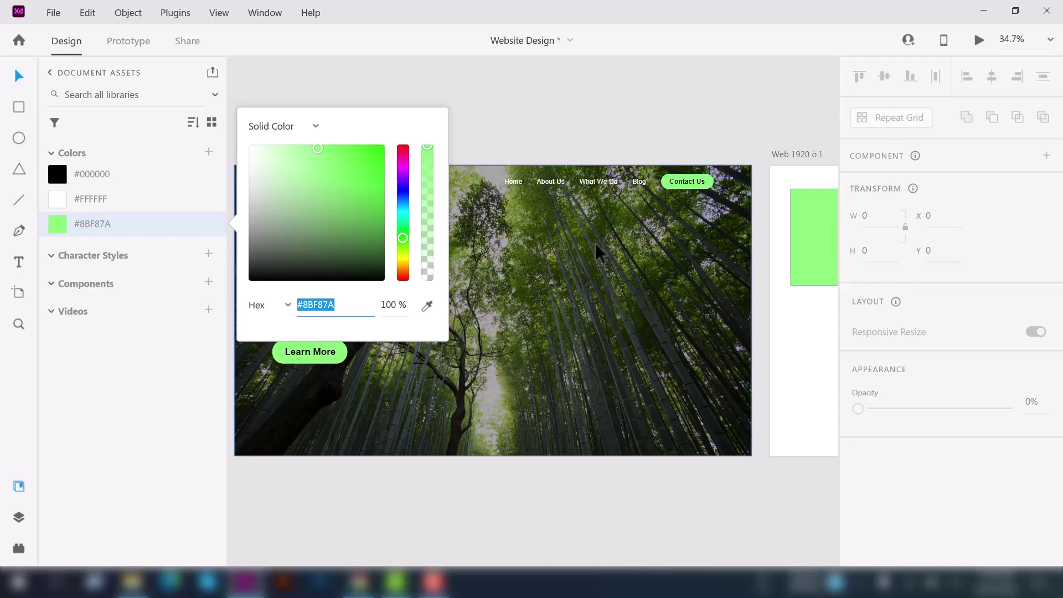
drag(316, 153, 316, 157)
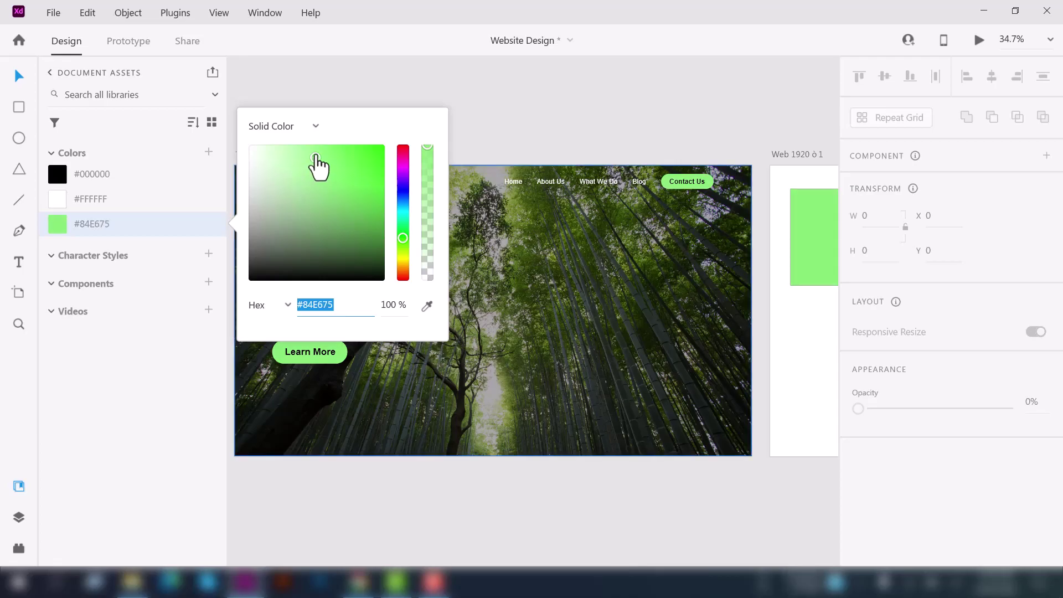
scroll(476, 410, right, 3)
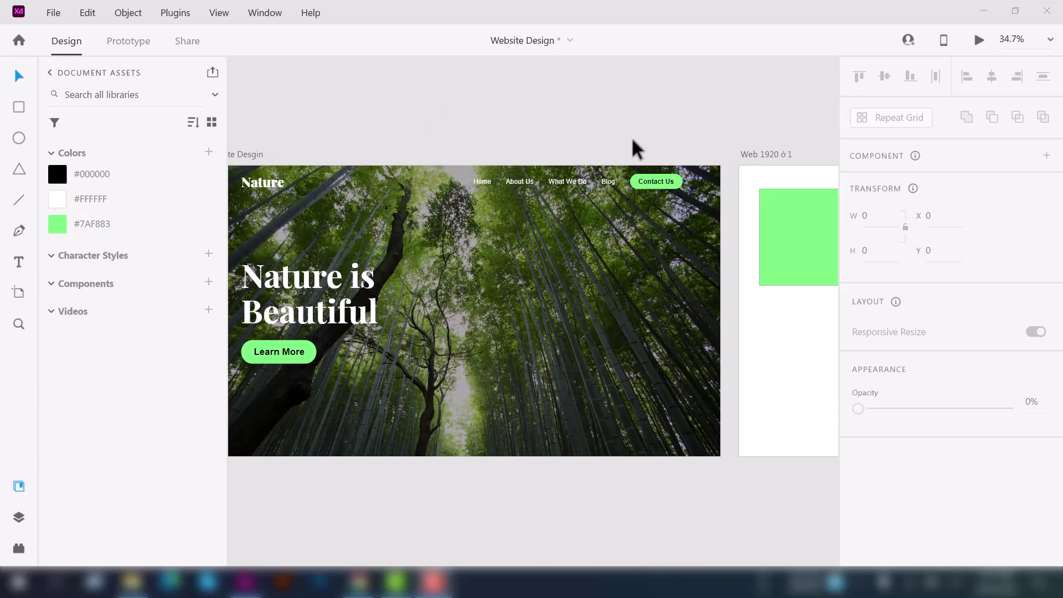
Step: Rename the green color asset Primary, the white one White and the black one Background
key(ctrl+minus)
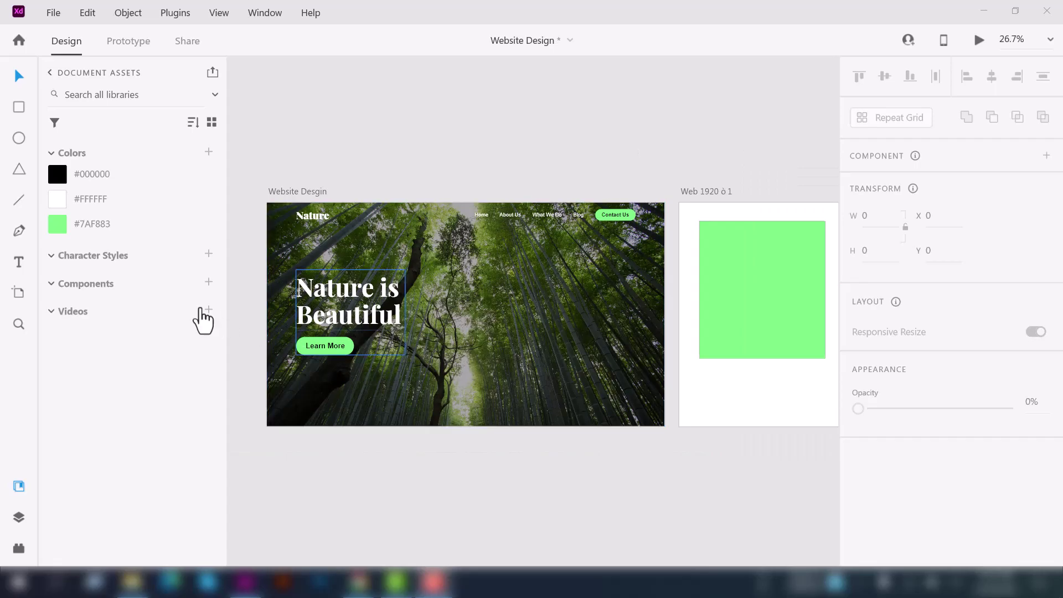
double_click(96, 226)
text(Primary)
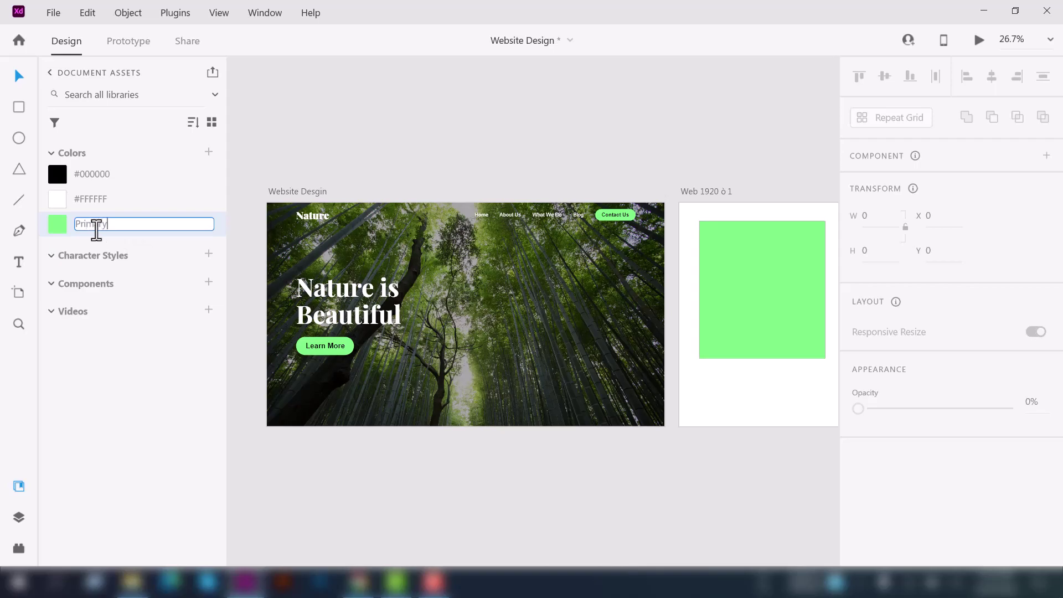
key(Return)
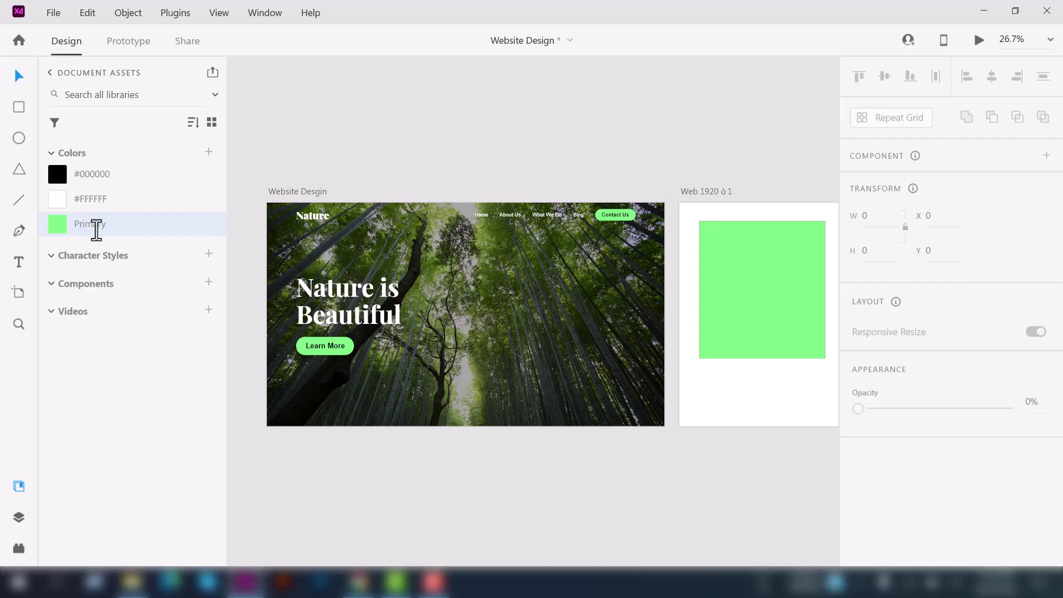
double_click(86, 197)
text(White)
key(Return)
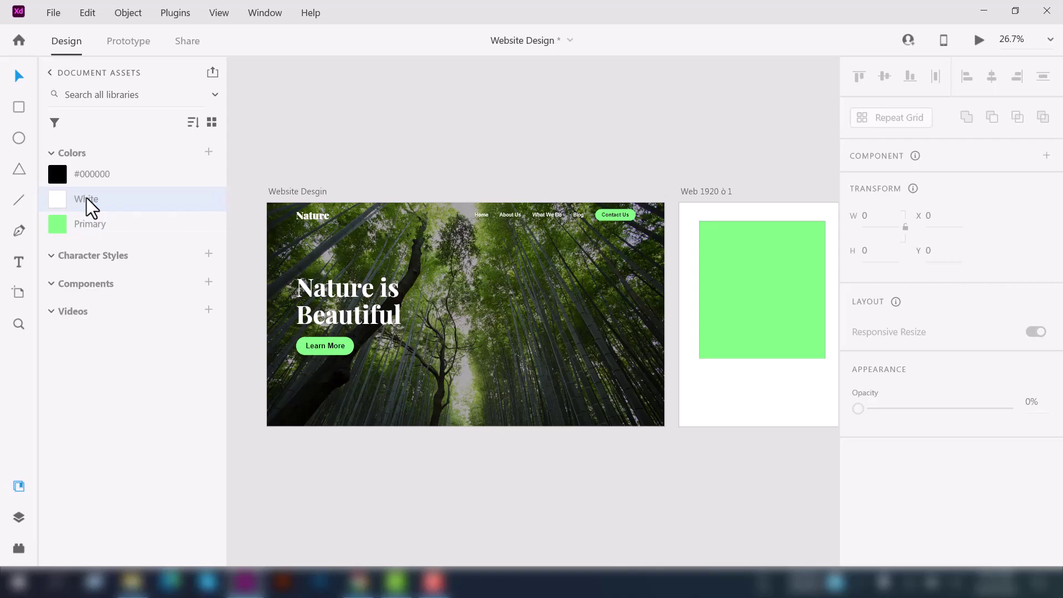
double_click(94, 169)
text(Background)
key(Return)
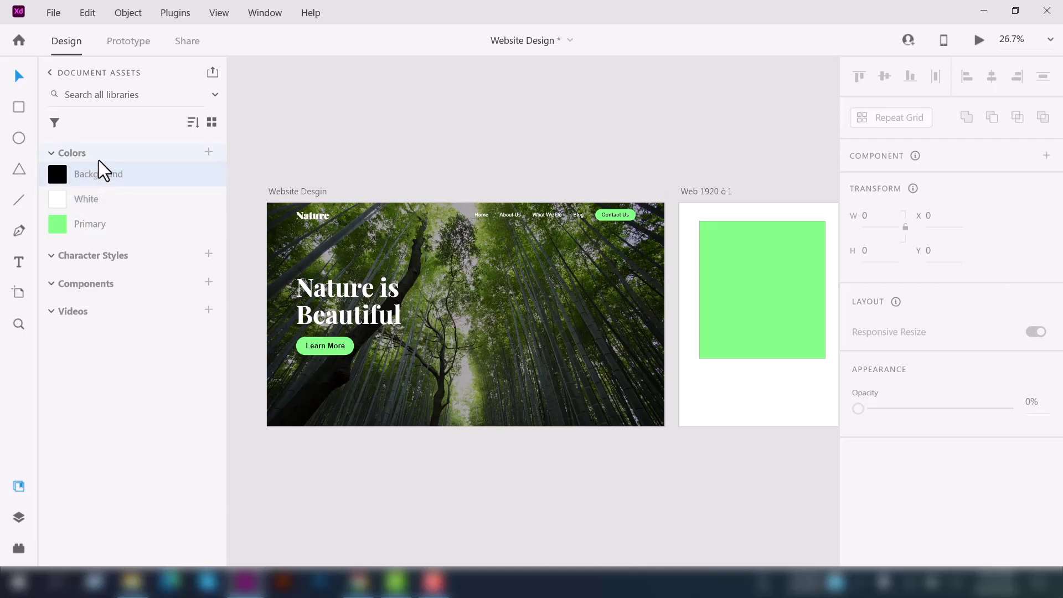
Step: Search all libraries for "d" and for "back", and clear the search
click(97, 98)
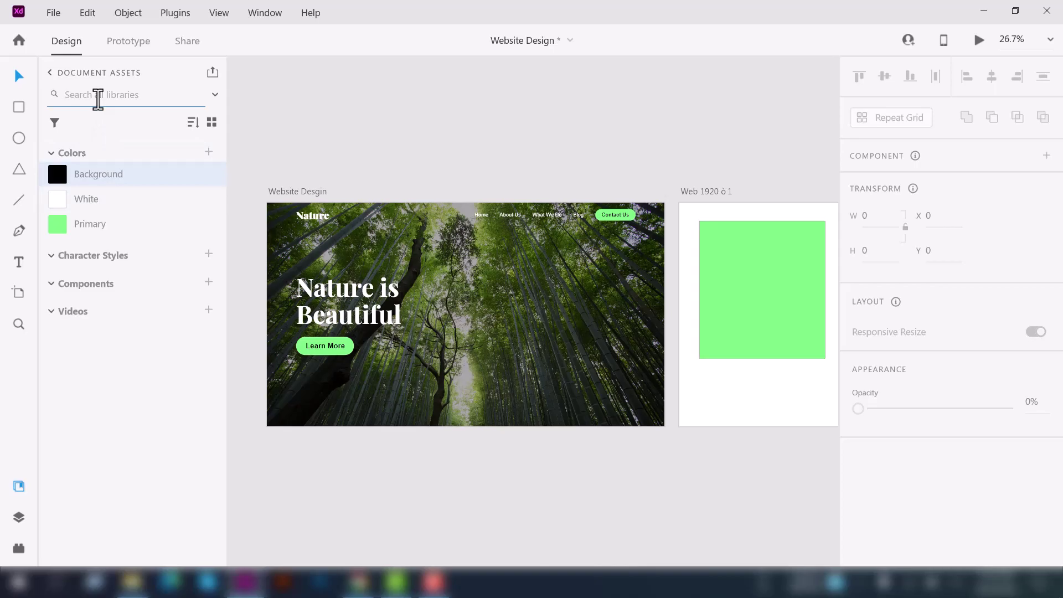
text(d)
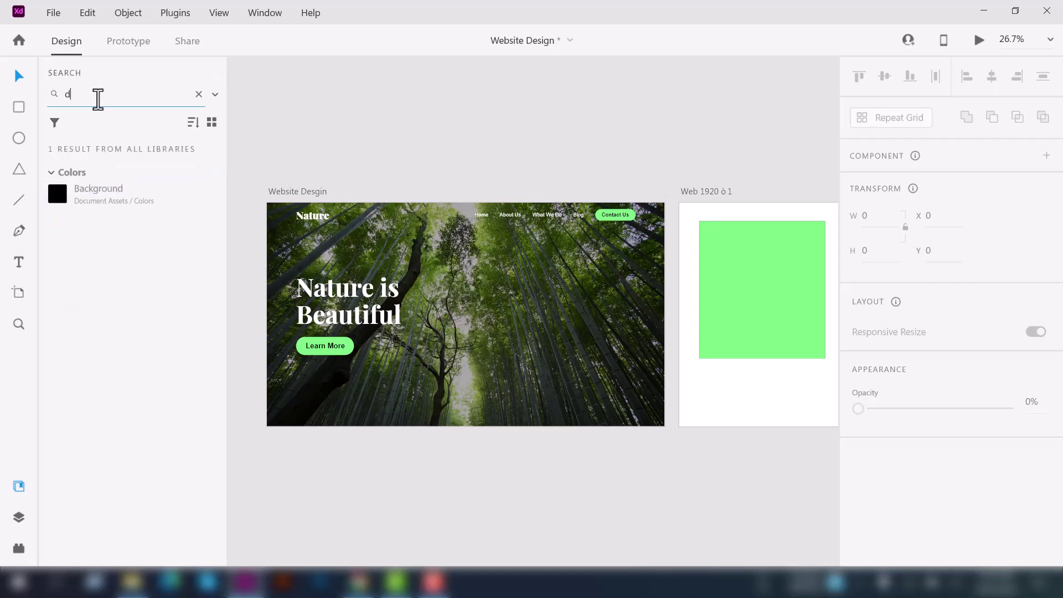
key(BackSpace)
text(back)
key(BackSpace)
key(BackSpace)
key(BackSpace)
key(BackSpace)
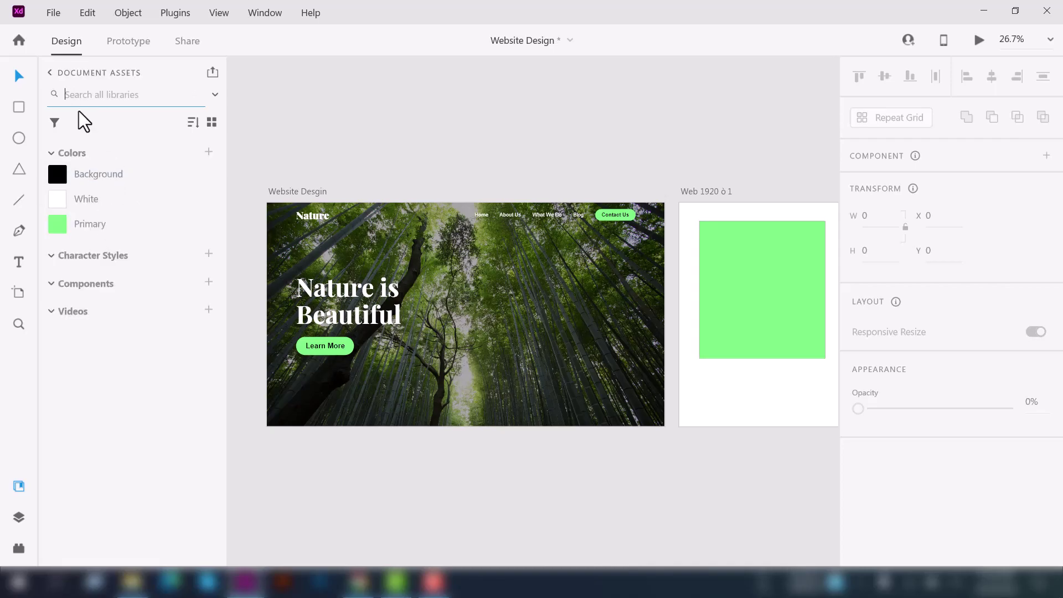
Step: Sort the document assets by name, and return the sorting to custom order
click(196, 124)
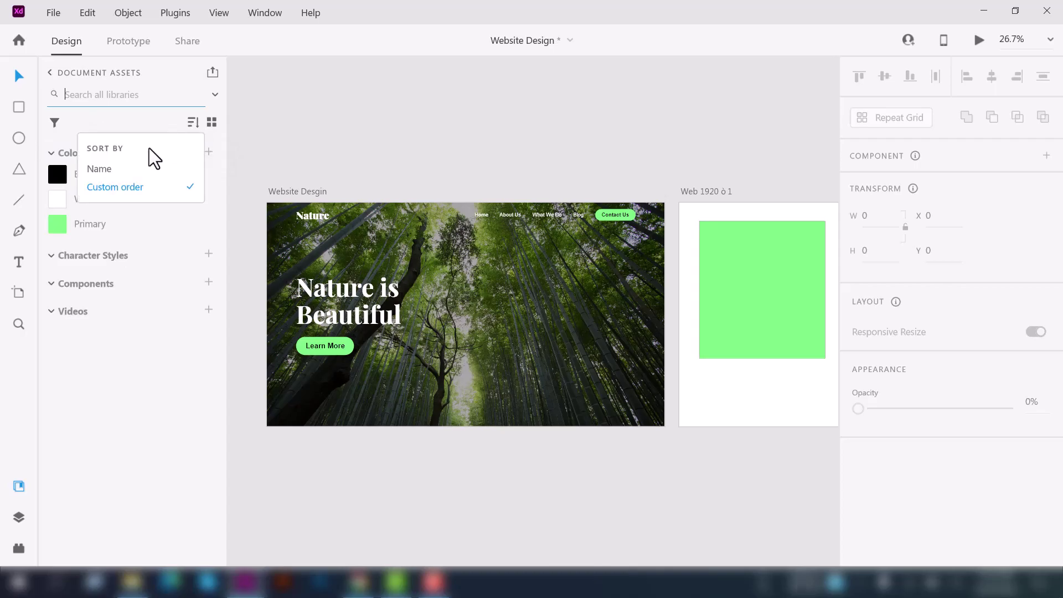
click(117, 170)
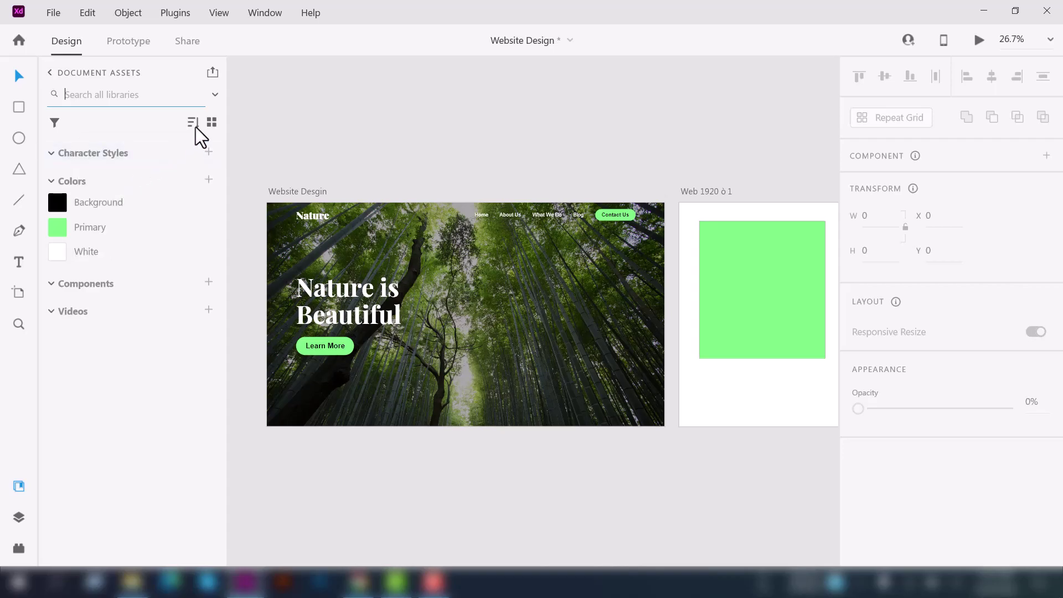
click(192, 122)
click(114, 188)
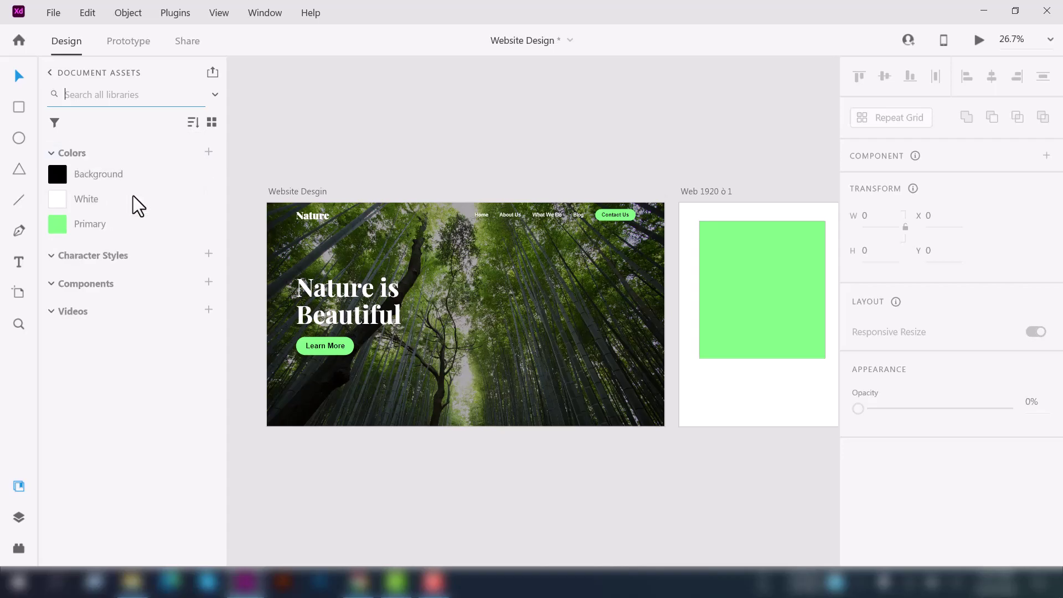
Step: Save the "Nature is Beautiful" heading's text formatting as a character style in the document assets
click(211, 124)
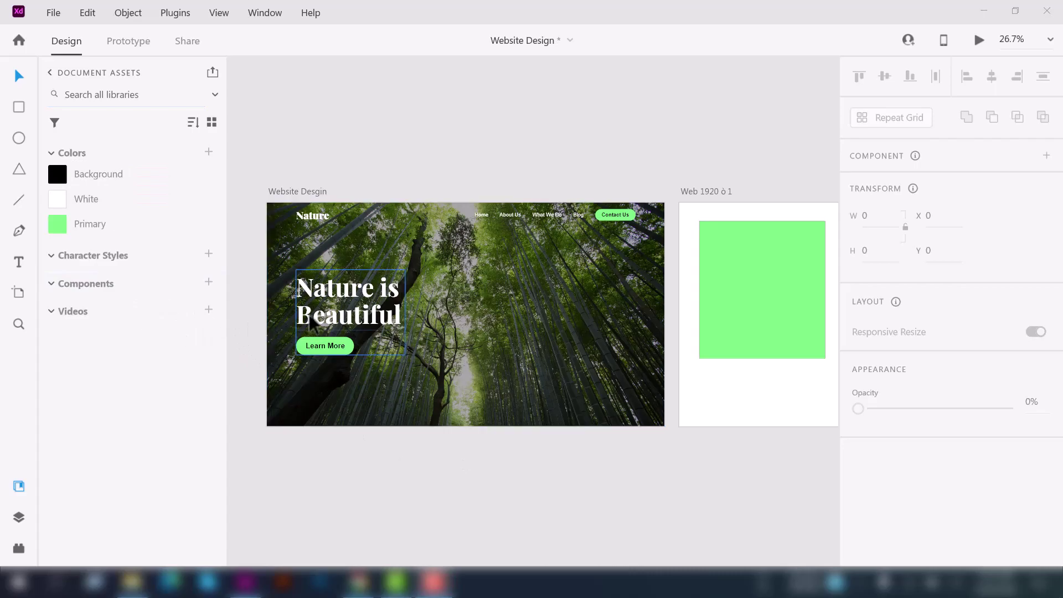
click(333, 298)
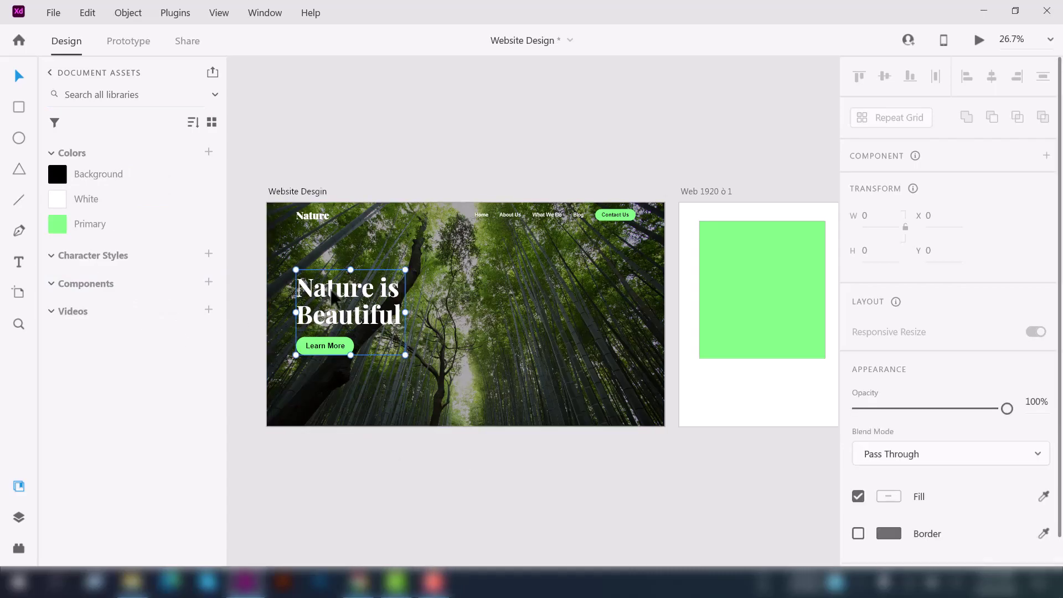
double_click(333, 298)
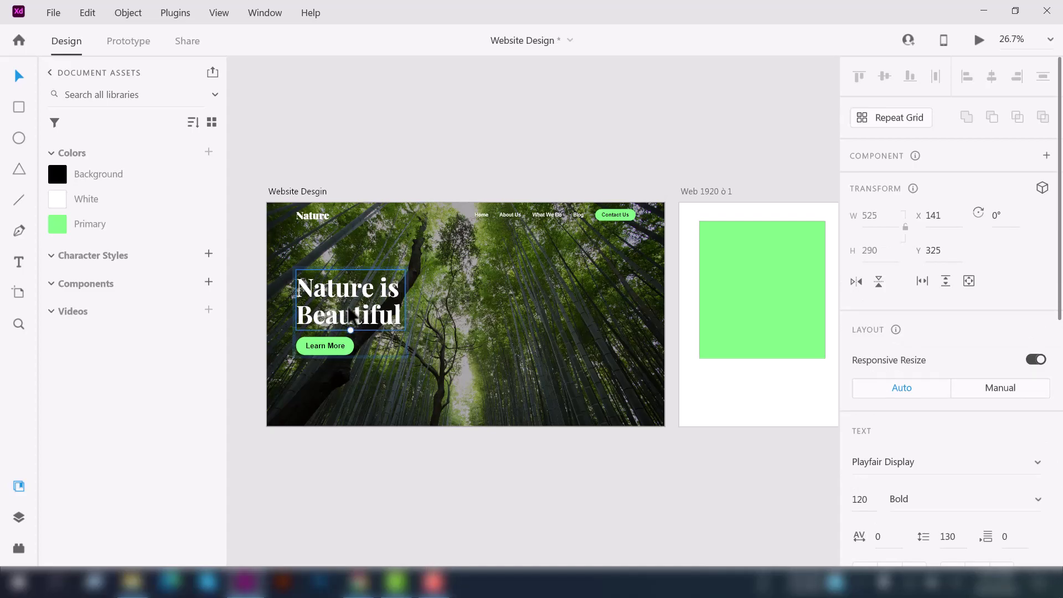
click(208, 254)
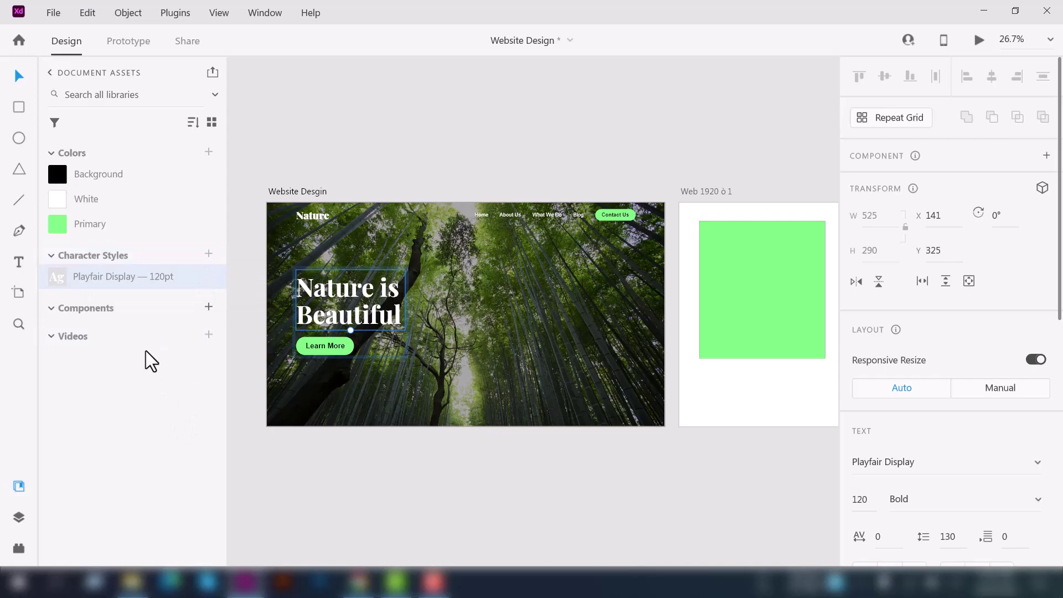
mouse_move(152, 278)
Step: Delete the green rectangle from the second artboard and place the text "S" there with a black #000000 fill
click(762, 290)
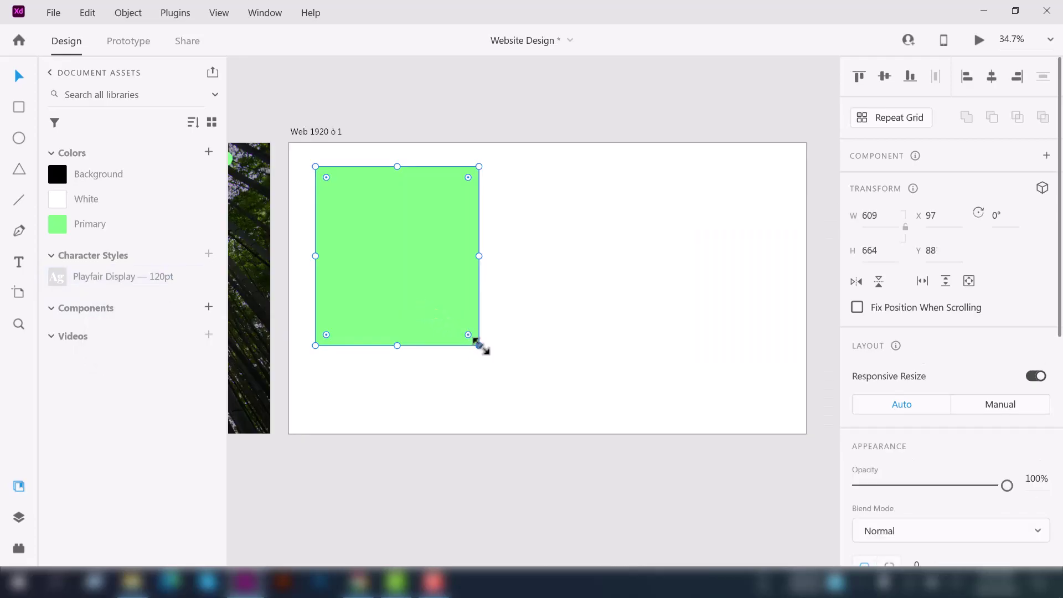
key(Delete)
click(22, 263)
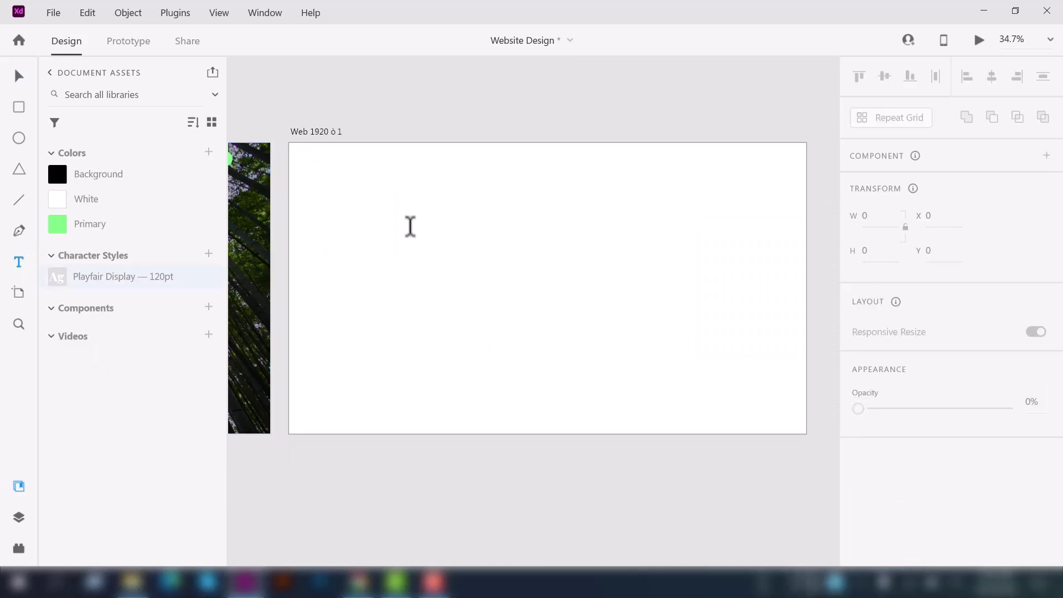
click(382, 221)
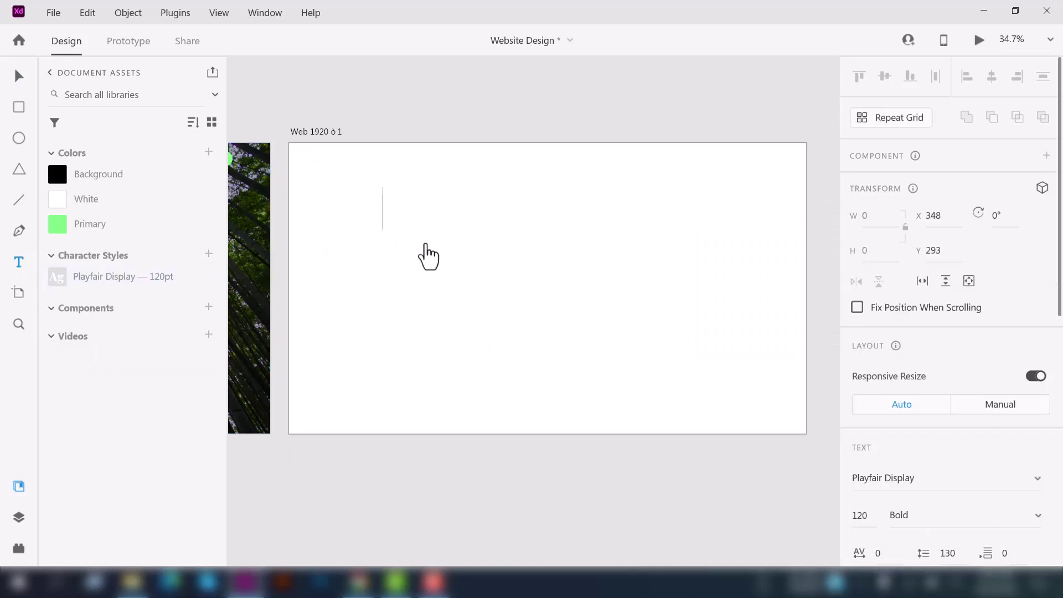
text(S)
key(ctrl+a)
scroll(885, 317, down, 5)
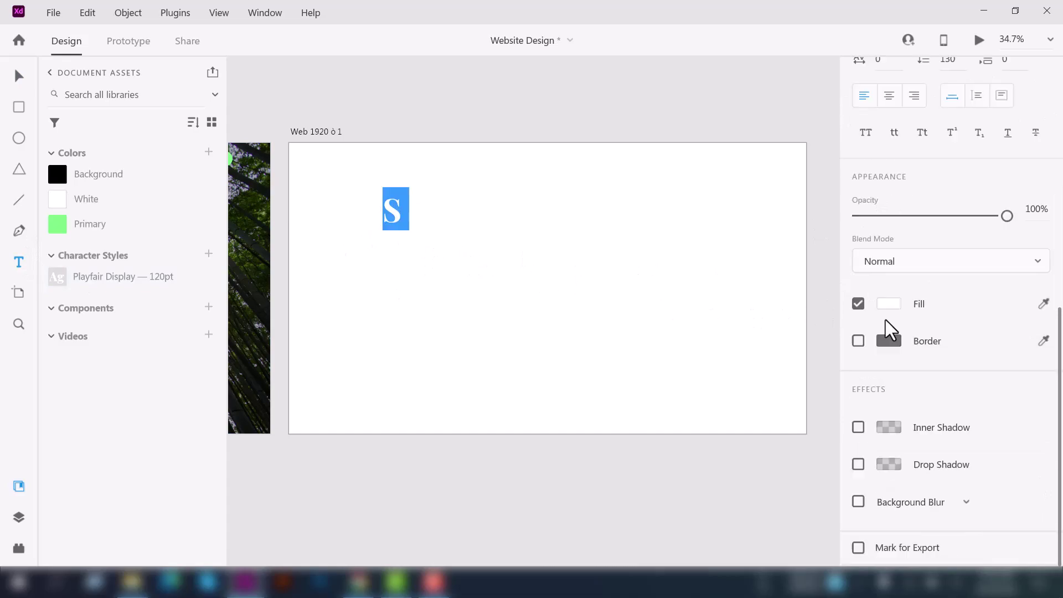
click(889, 304)
click(656, 332)
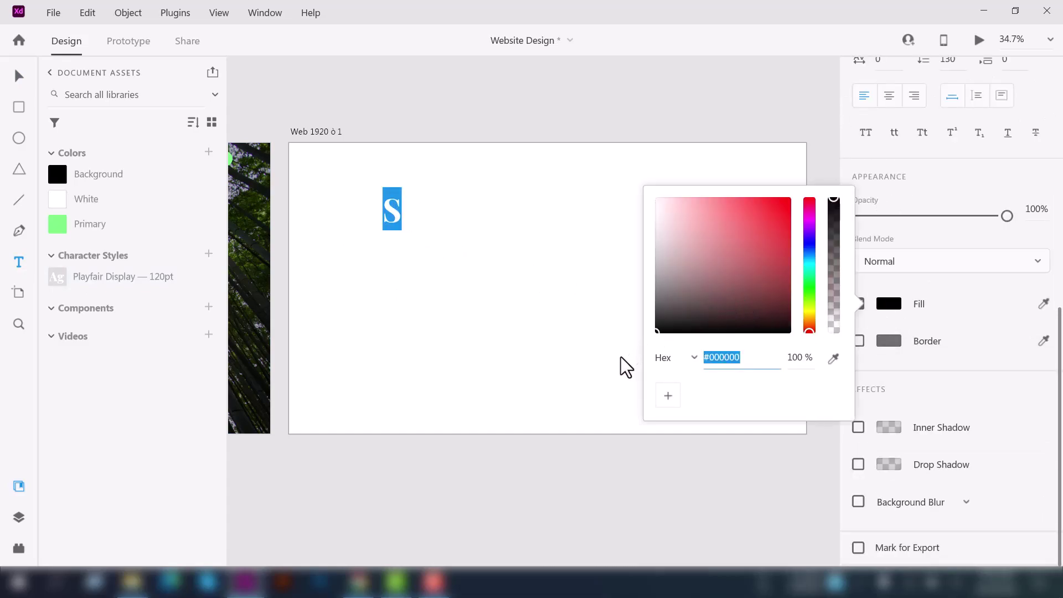
click(523, 327)
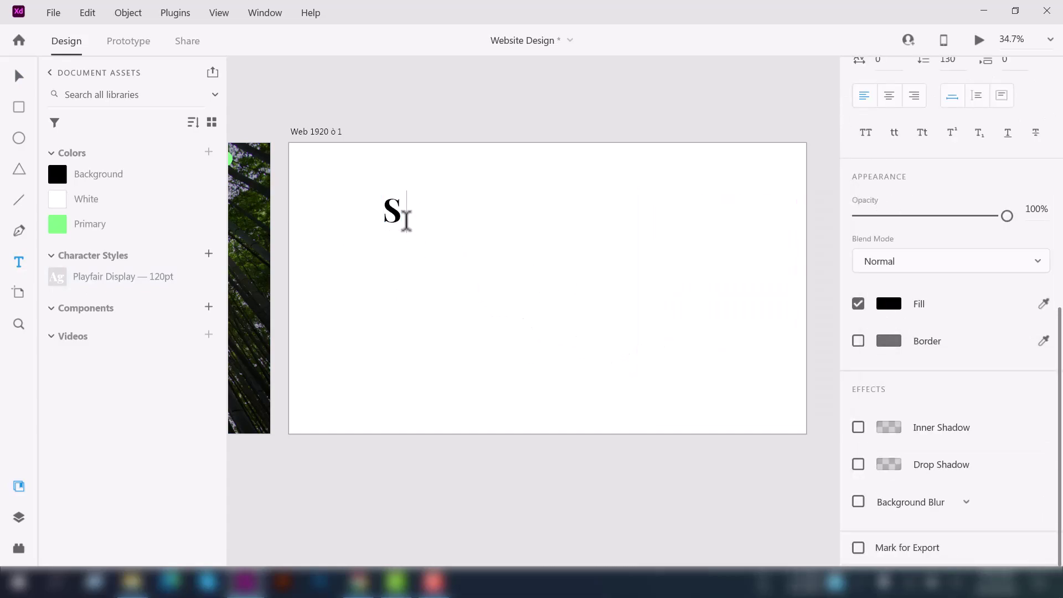
Step: Replace the "S" text on the second artboard with "How Are You?"
click(397, 216)
double_click(392, 218)
text(How )
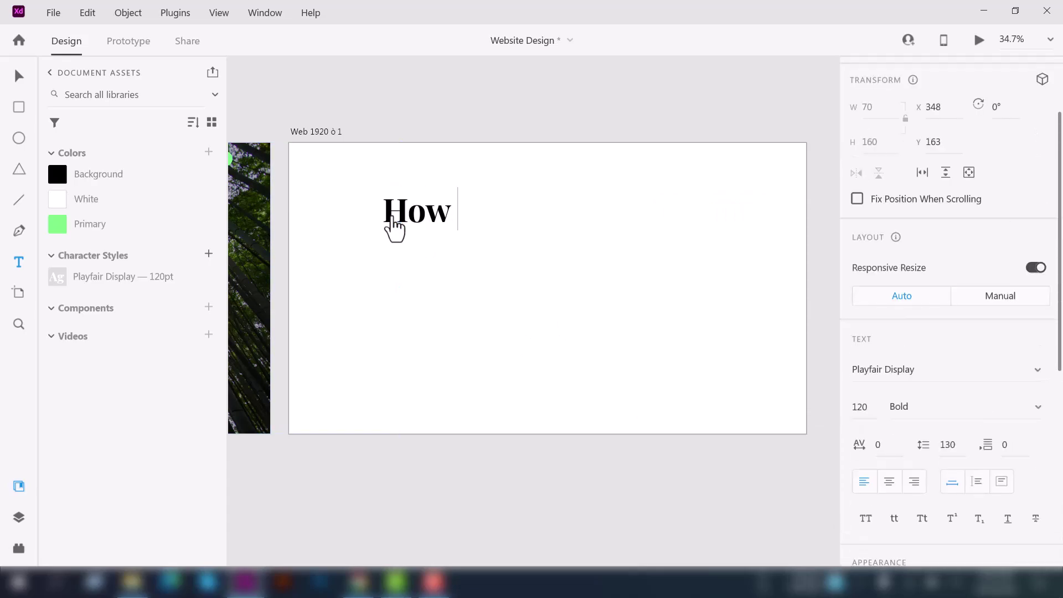
text(Are You?)
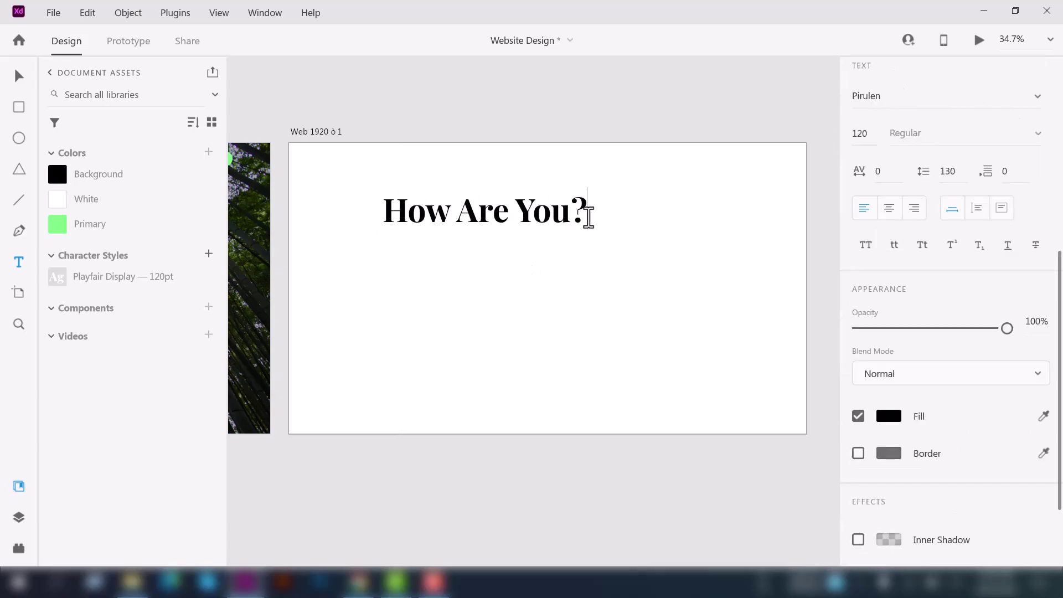
Step: Set the "How Are You?" text to the Playball font at size 80
drag(587, 213, 383, 214)
click(897, 97)
click(895, 100)
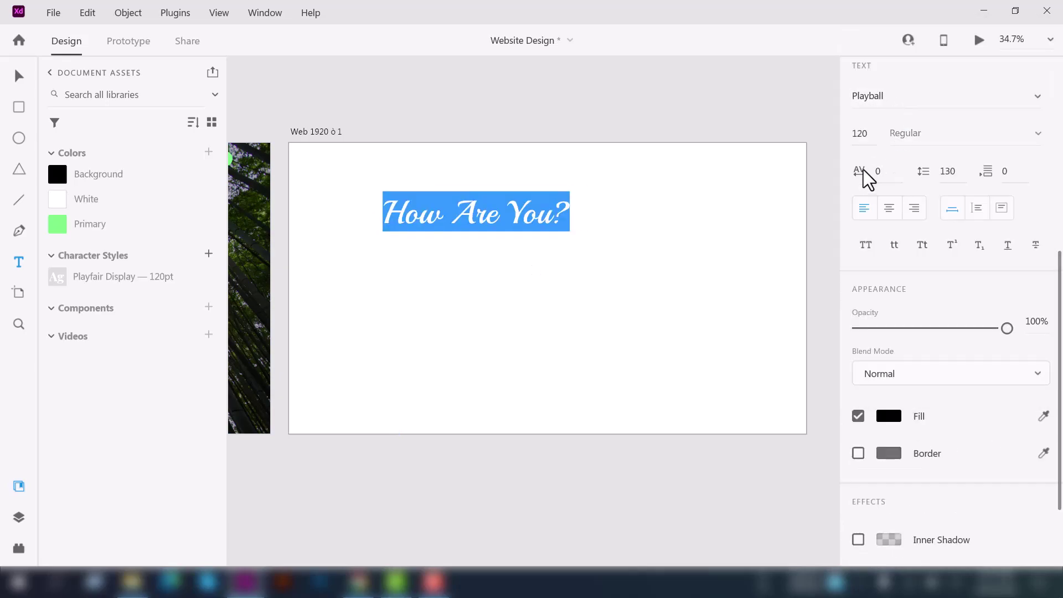
double_click(860, 133)
text(80)
key(Return)
key(Escape)
scroll(689, 196, down, 2)
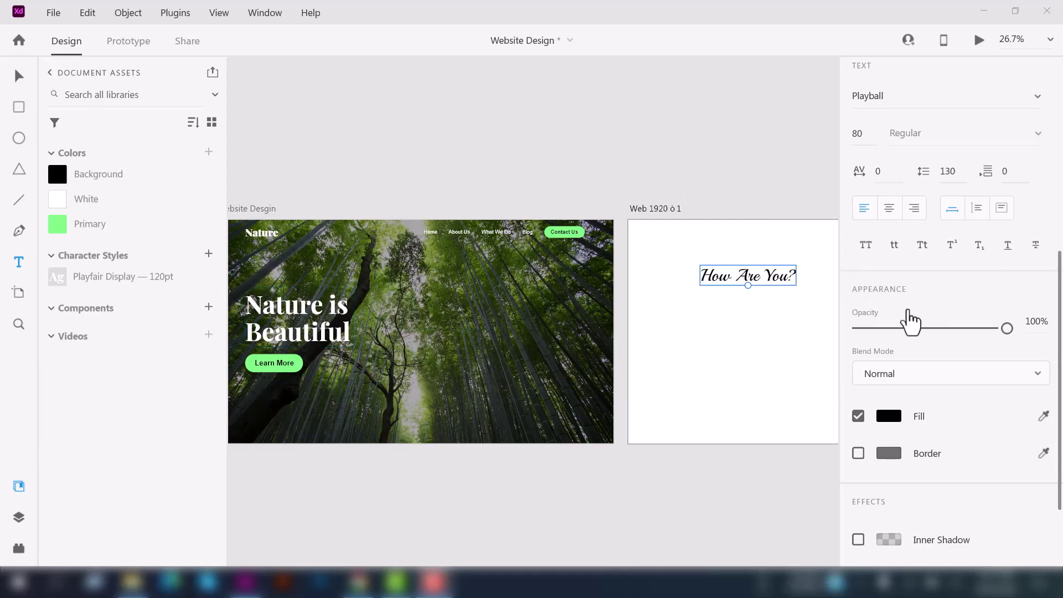
Step: Apply the Playfair Display — 120pt character style and the Background color to the "How Are You?" text
click(131, 278)
scroll(669, 348, up, 2)
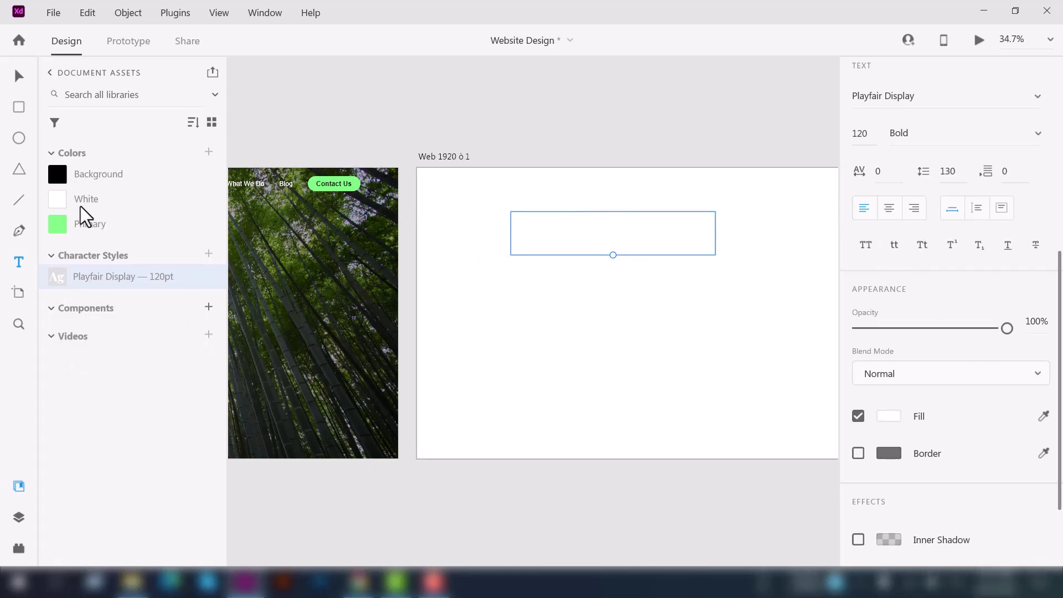
mouse_move(111, 169)
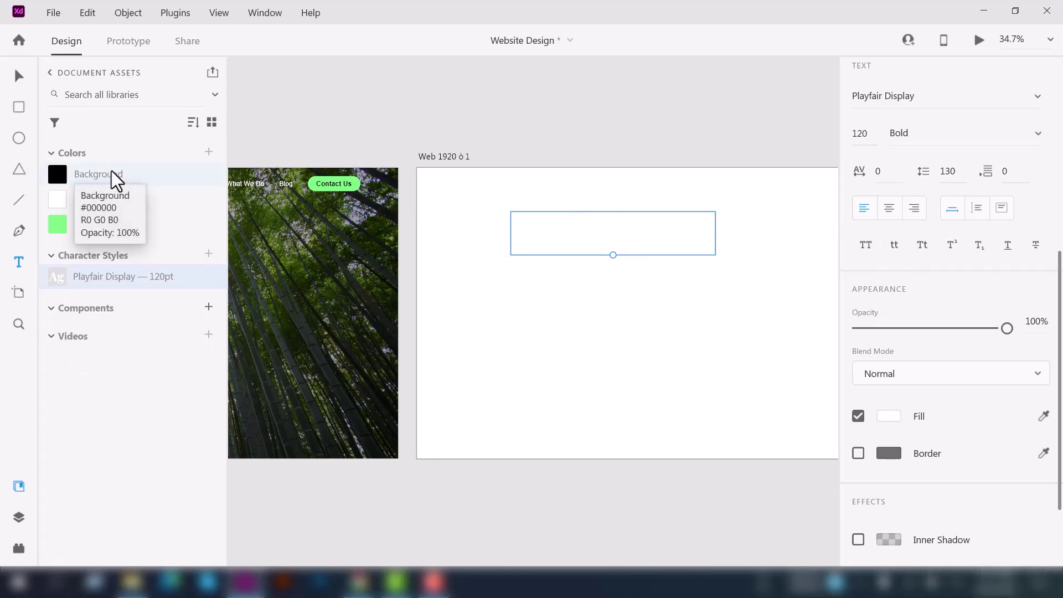
click(111, 175)
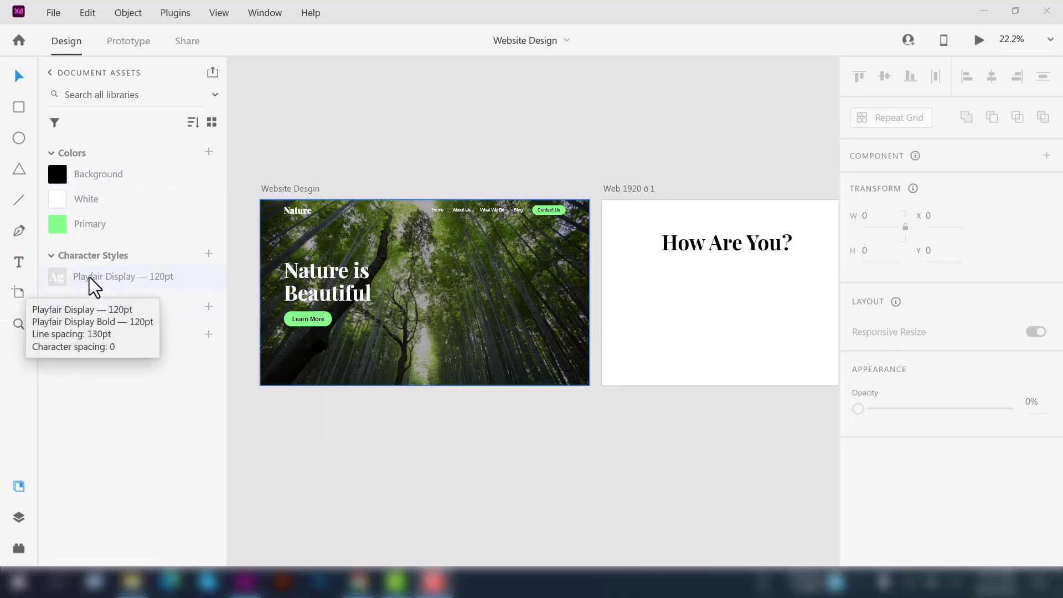
Step: Open the Playfair Display — 120pt character style for editing
mouse_move(113, 286)
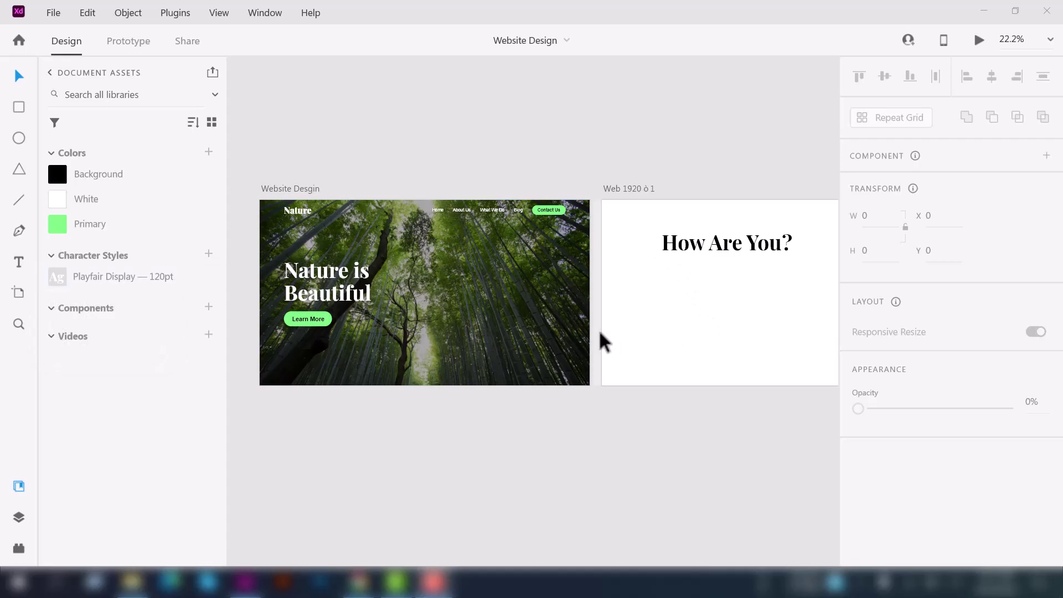
right_click(150, 280)
click(177, 320)
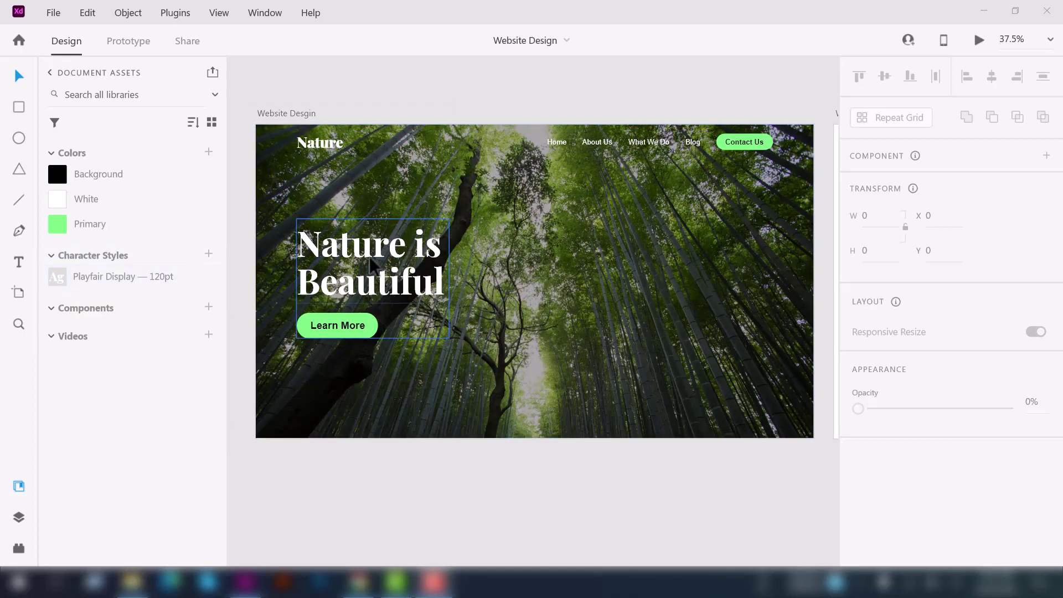
Step: Duplicate the "Nature is Beautiful" heading to the right of the original on the Website Desgin artboard
click(348, 257)
drag(349, 258, 570, 255)
click(667, 465)
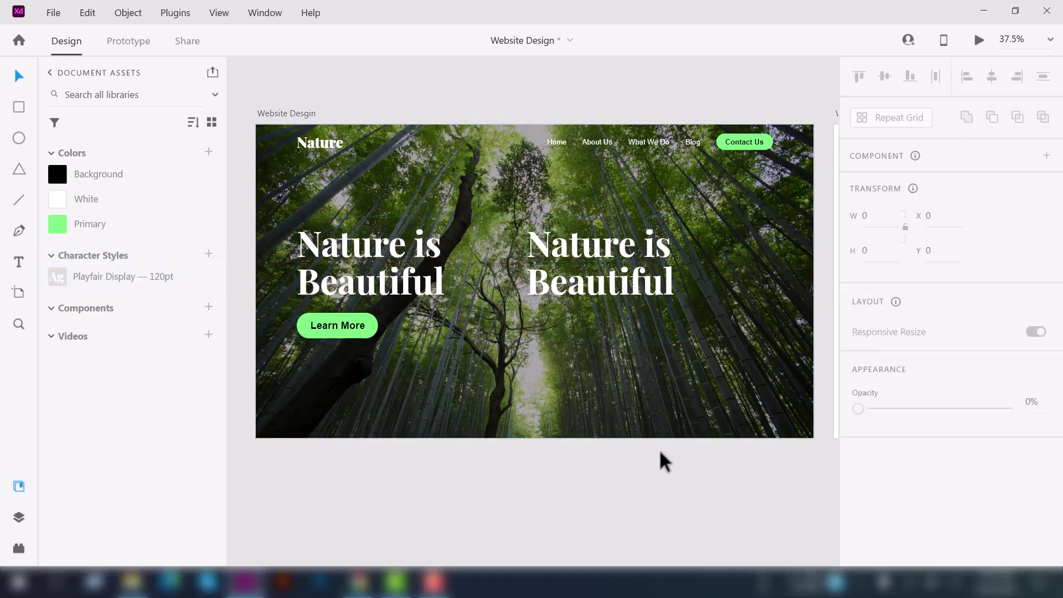
Step: Edit the Playfair Display — 120pt character style to the light pink #F2C3F7 and all uppercase letters
right_click(95, 286)
click(138, 328)
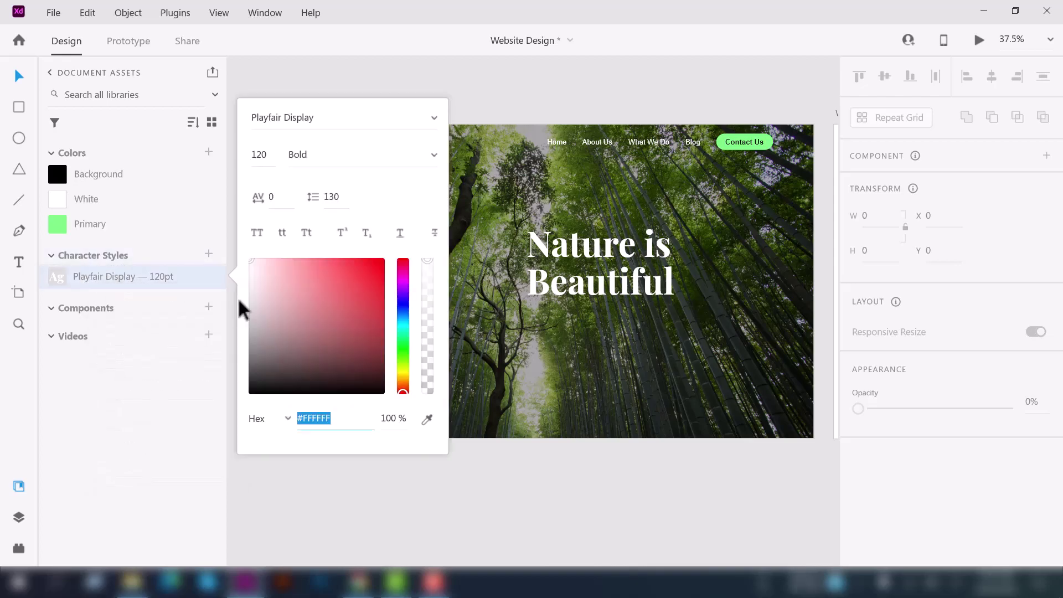
click(363, 282)
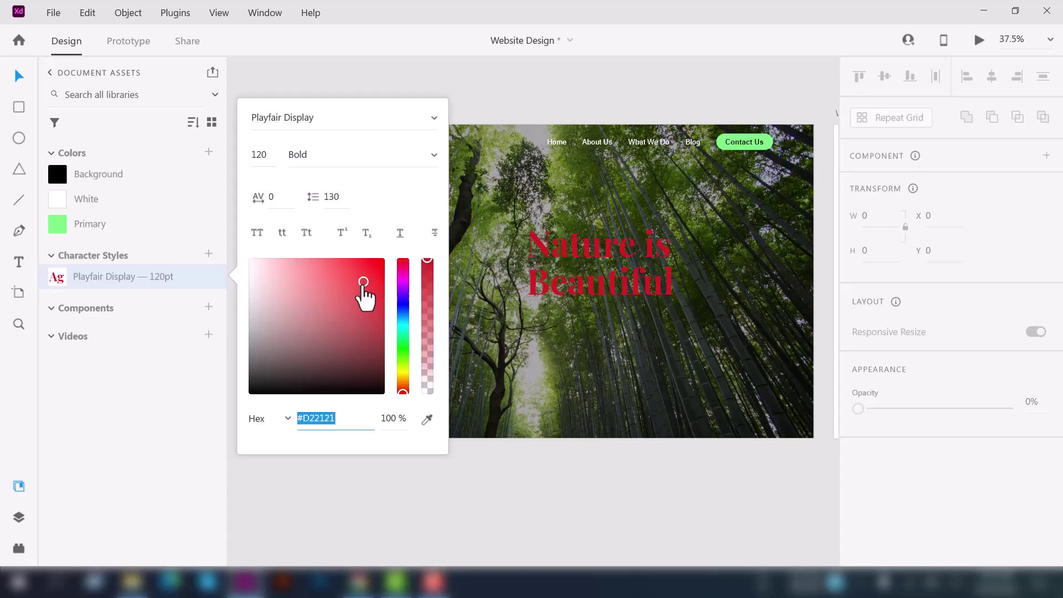
click(376, 339)
click(294, 262)
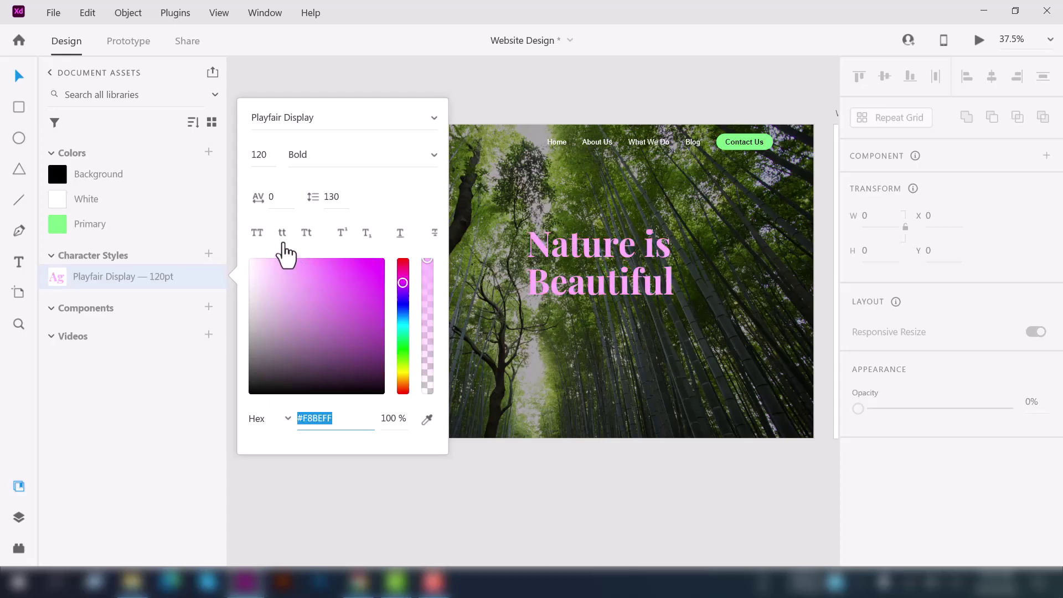
click(311, 328)
click(269, 290)
drag(269, 289, 247, 255)
click(276, 263)
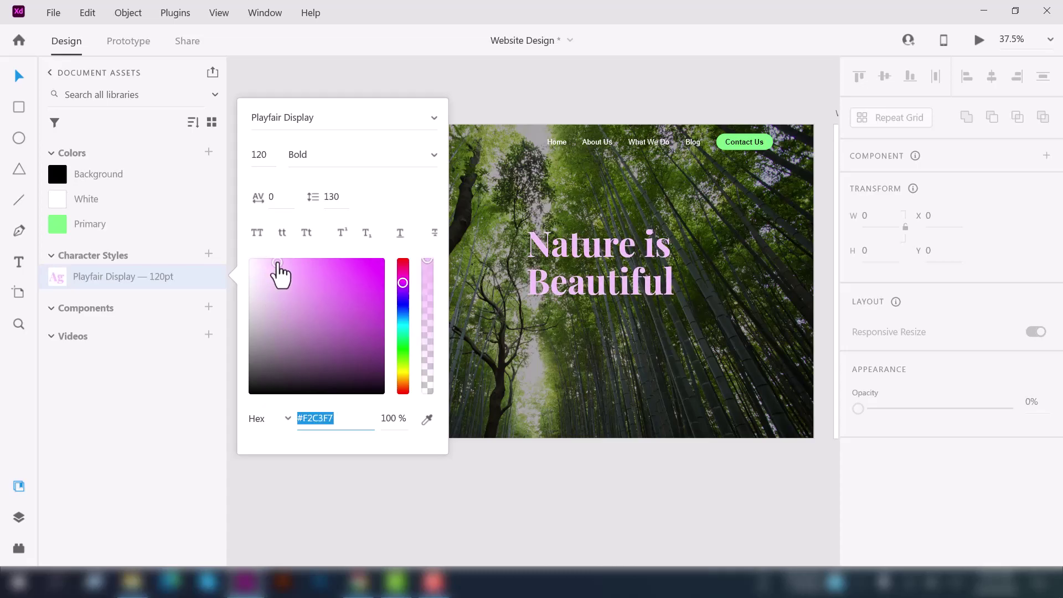
click(258, 233)
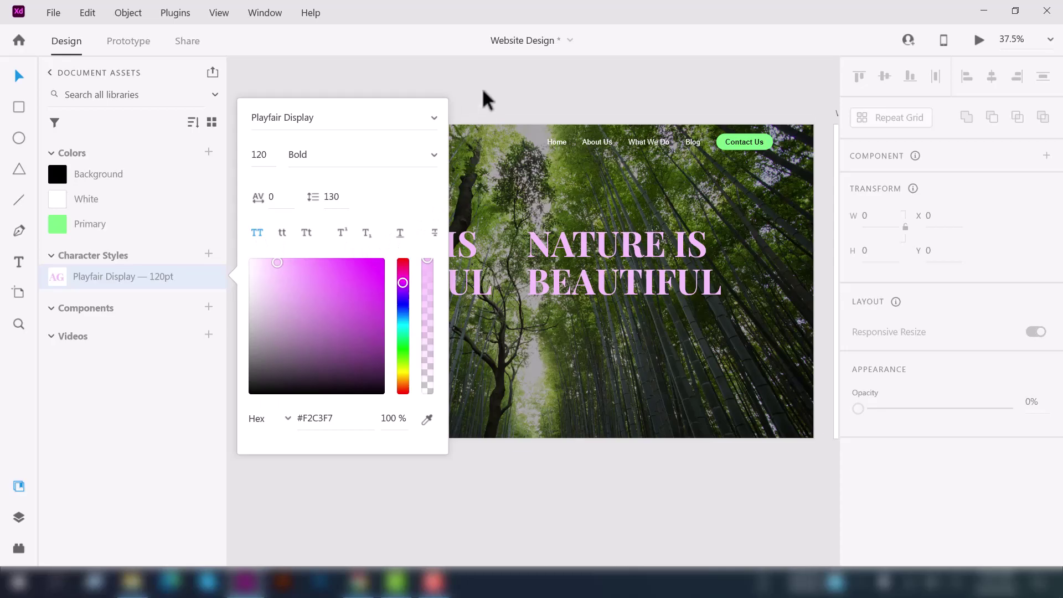
click(482, 88)
scroll(434, 313, down, 1)
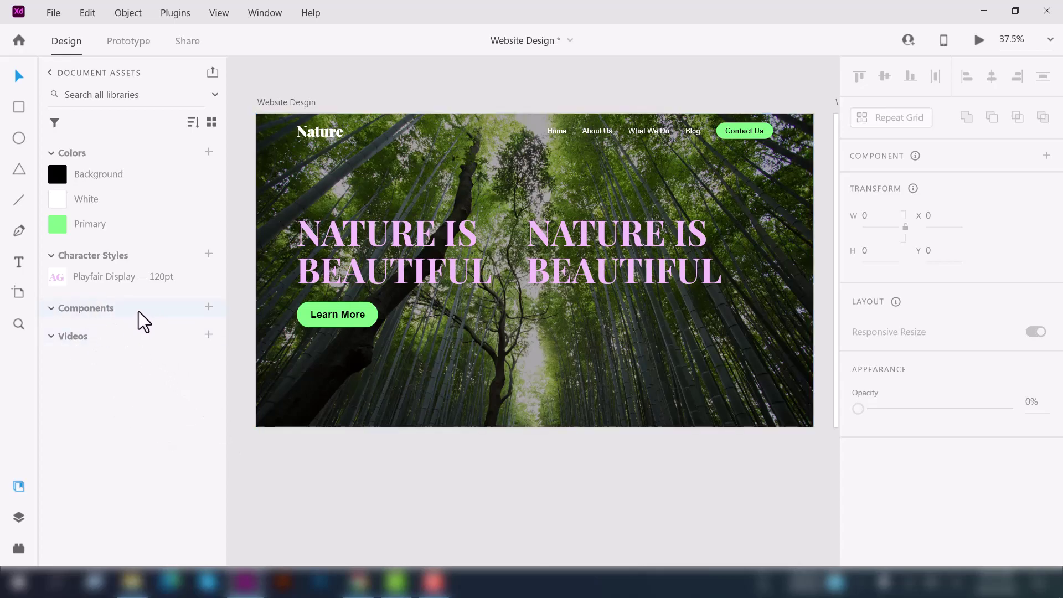
Step: Undo the character style edits and the heading duplication, and clear the selection
key(ctrl+z)
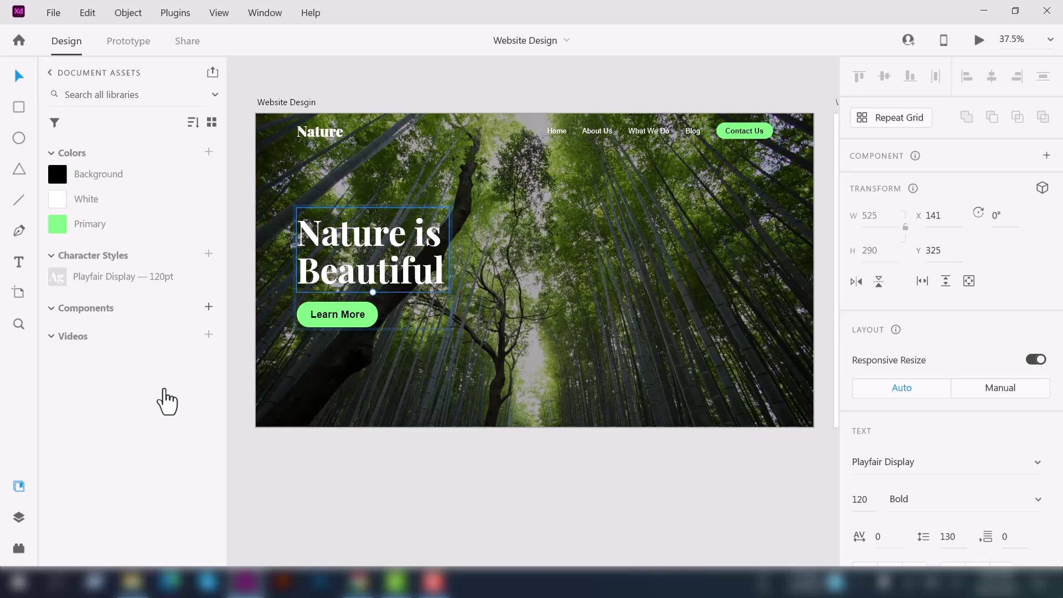
click(444, 437)
Step: Save the group holding the "Nature is Beautiful" heading and the Learn More button as a component
click(470, 305)
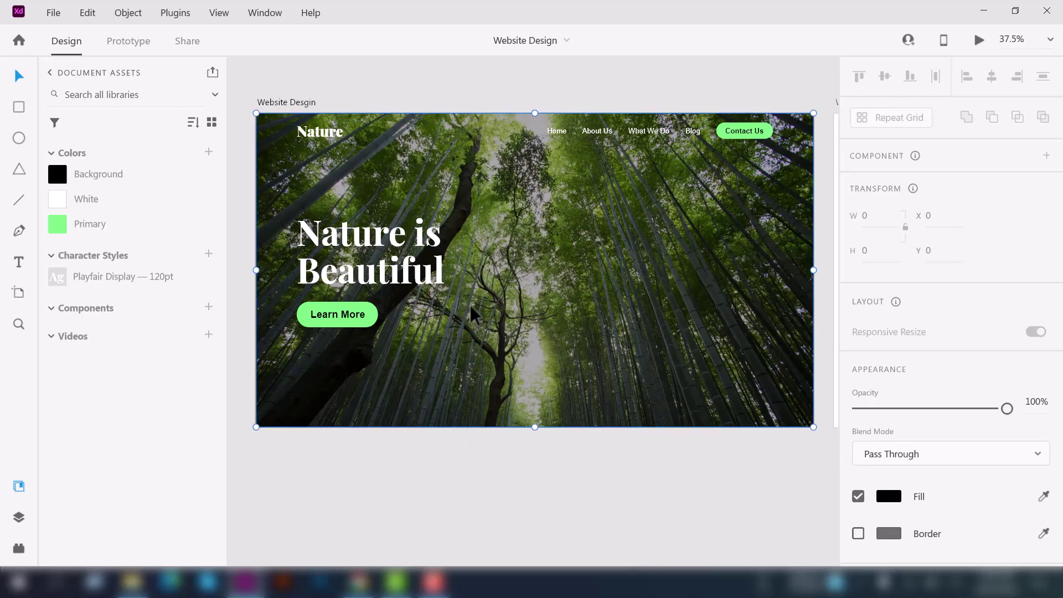
click(405, 282)
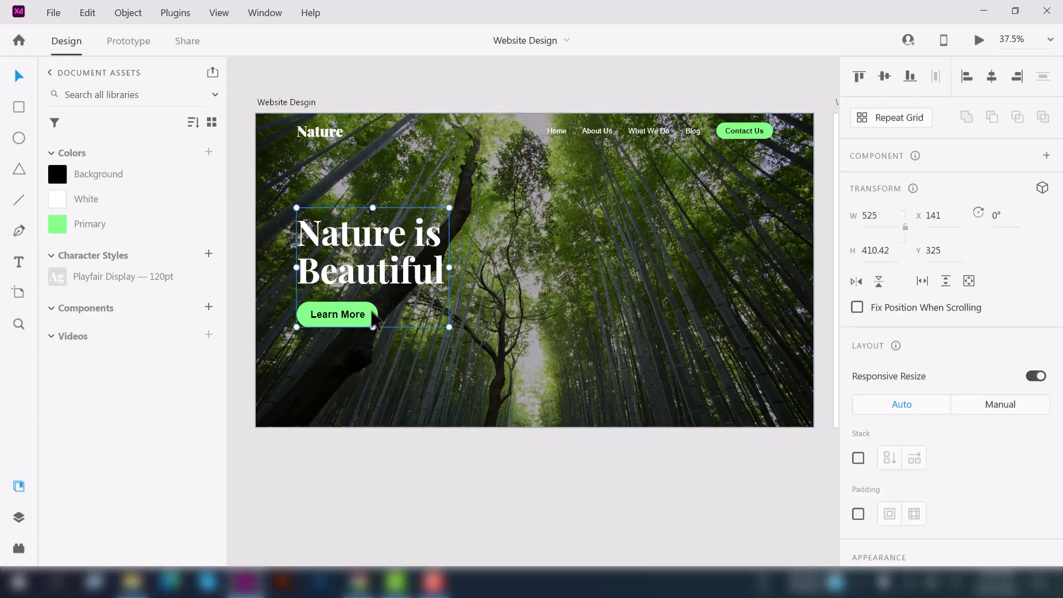
click(210, 308)
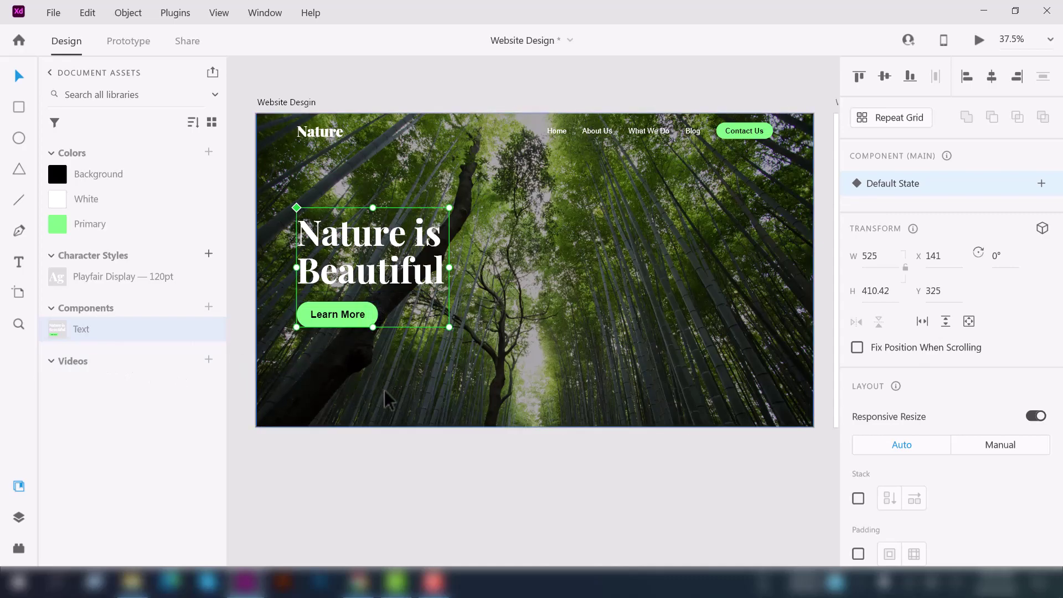
Step: Save the Hero group from the Website Desgin artboard's layers as a component in the document assets
scroll(384, 389, up, 1)
scroll(384, 389, down, 1)
click(17, 517)
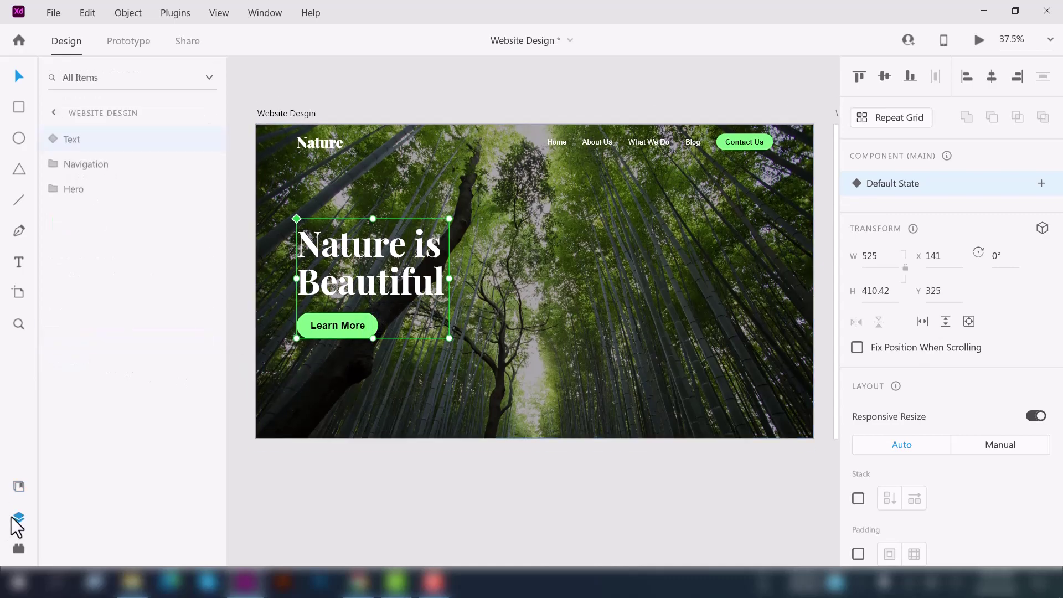
click(102, 184)
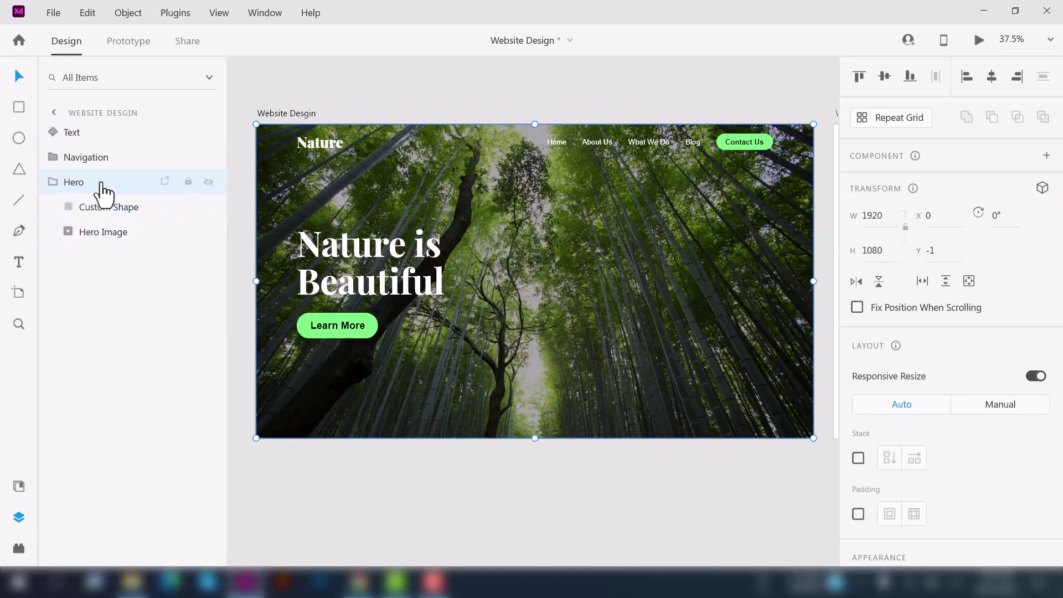
click(18, 486)
click(206, 307)
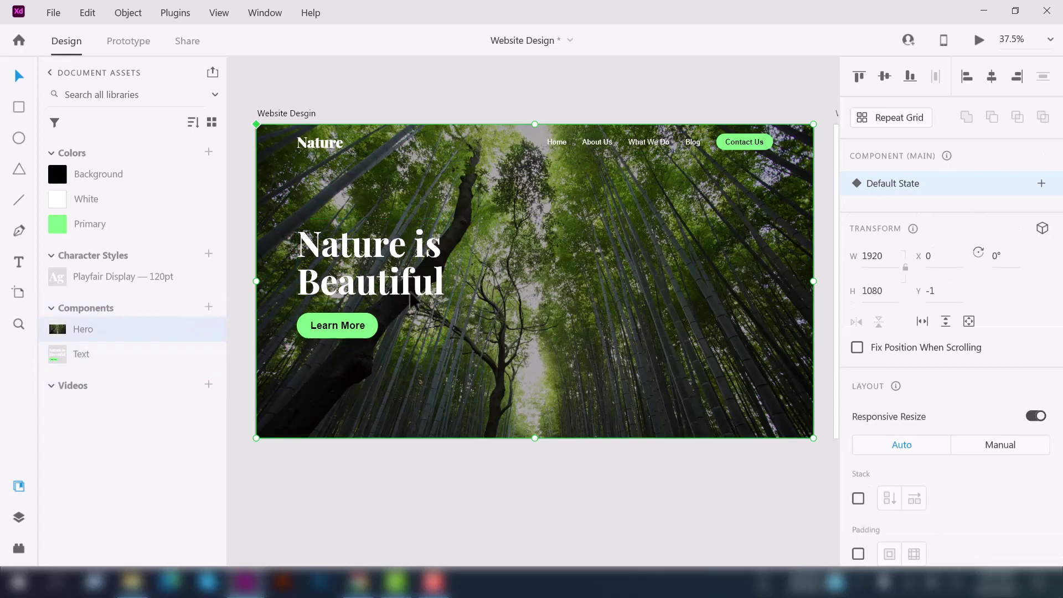
Step: Examine the layers inside the Hero component, including its Custom Shape and Hero Image contents, and return to the document assets
click(19, 511)
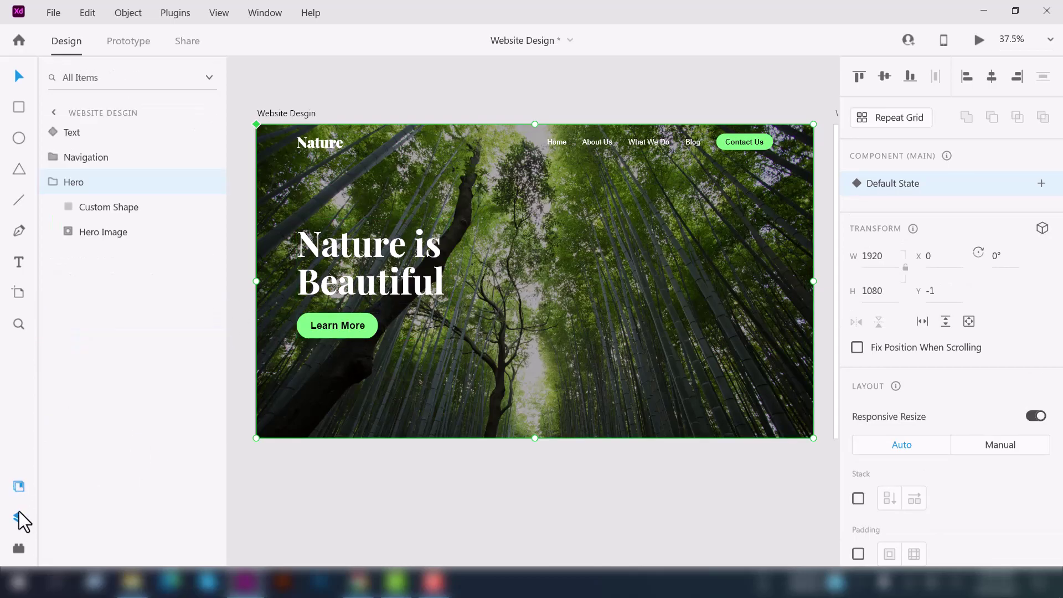
click(54, 182)
click(97, 208)
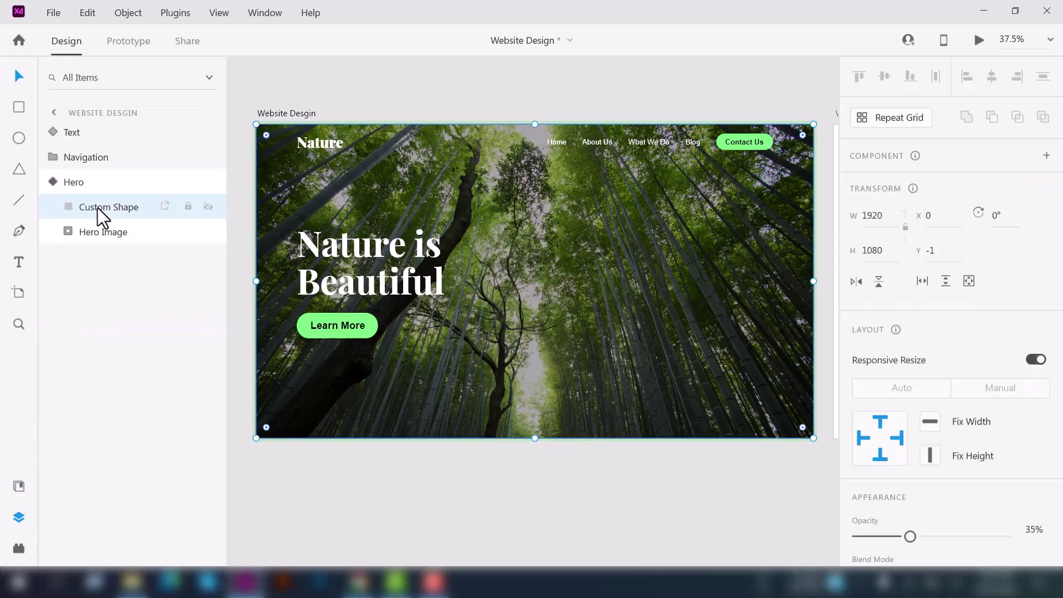
click(66, 232)
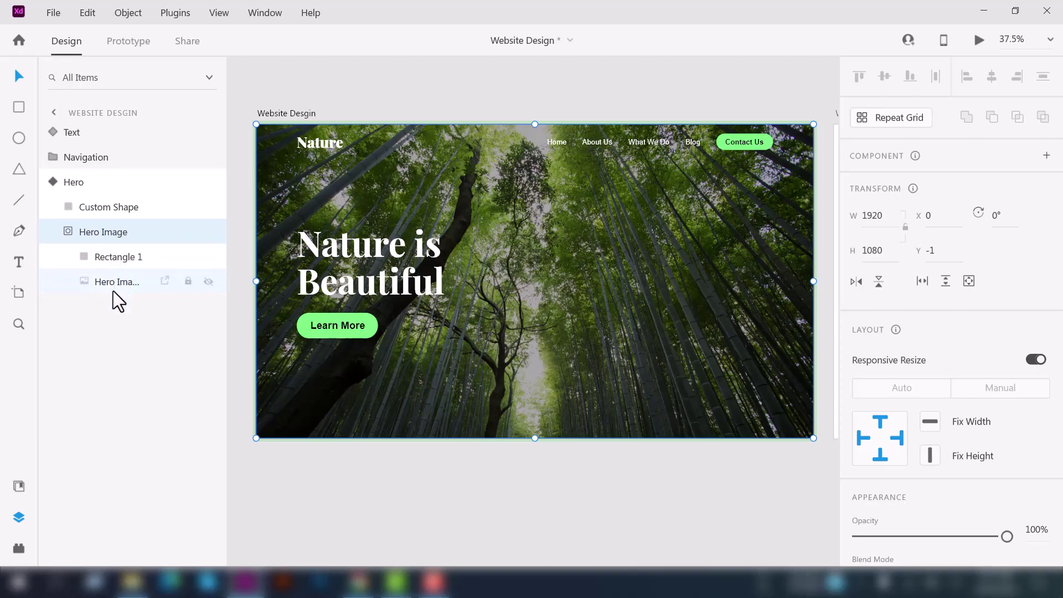
click(55, 186)
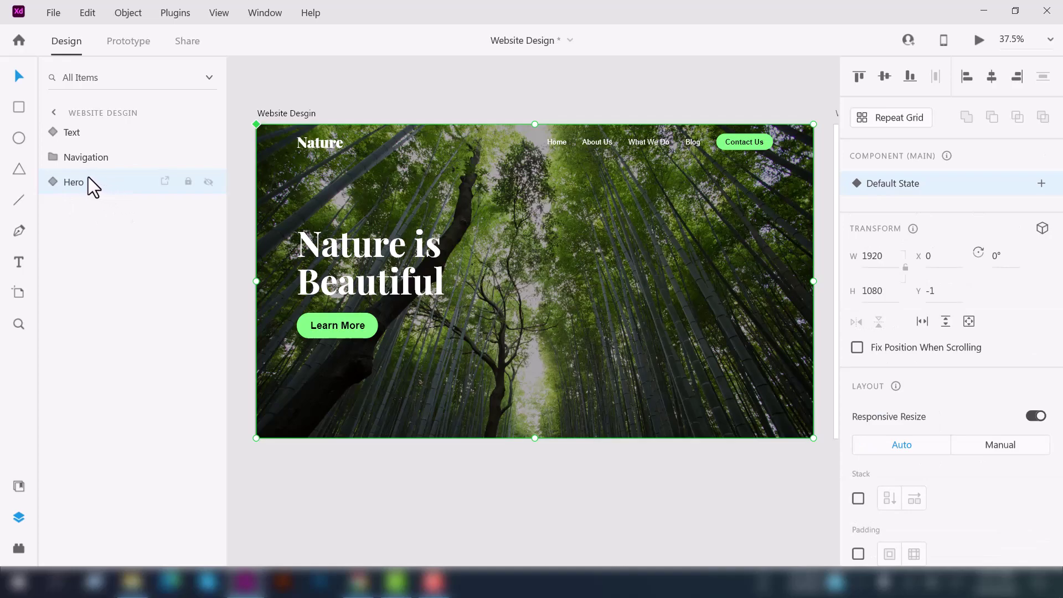
click(25, 487)
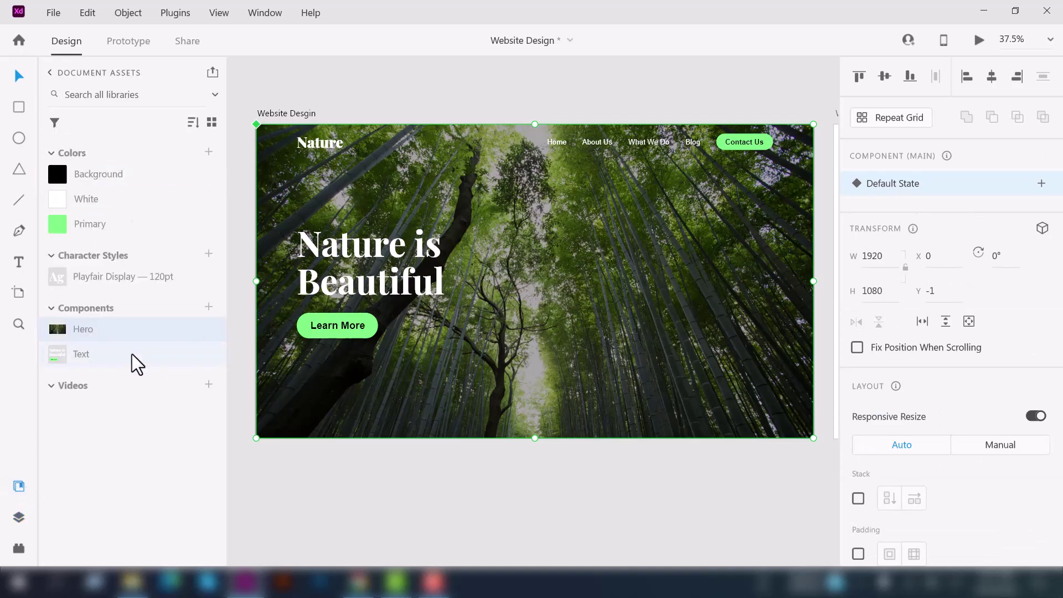
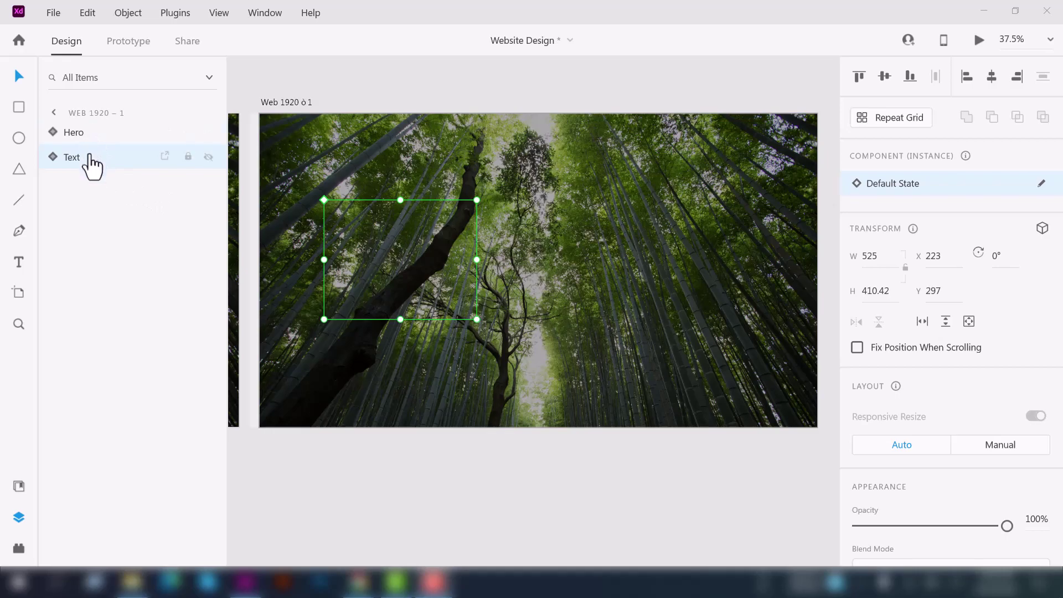
Step: Move the Text component above Hero in the Web 1920 – 1 artboard's layer order and return to the document assets
drag(86, 144, 81, 134)
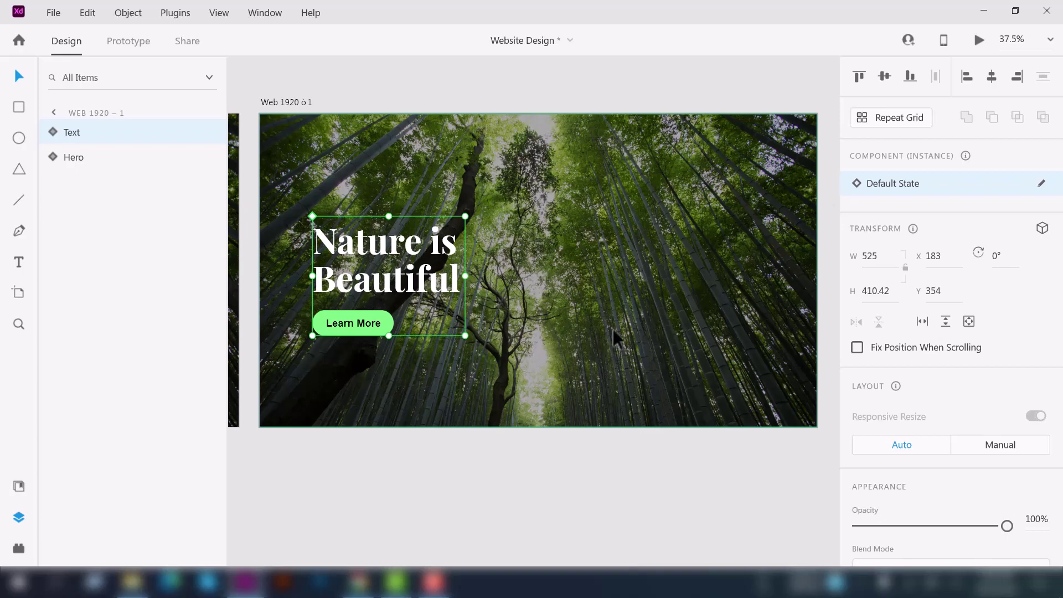
scroll(626, 335, right, 2)
key(ctrl+shift+y)
scroll(511, 465, down, 3)
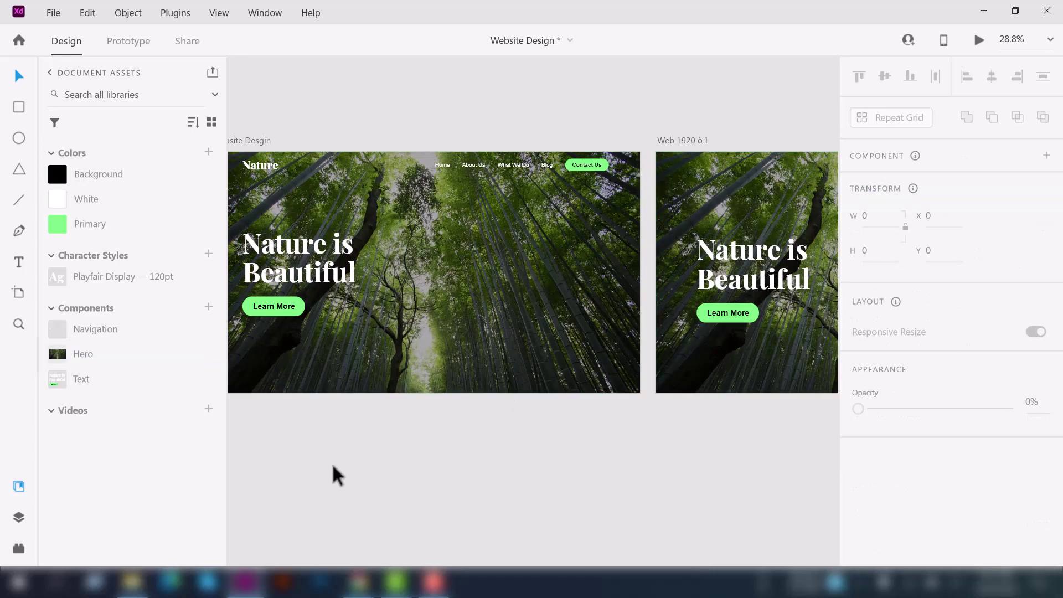
Step: Edit the main Text component, changing the "Nature is Beautiful" heading's fill first to red #E34848 and finally to light green
right_click(124, 381)
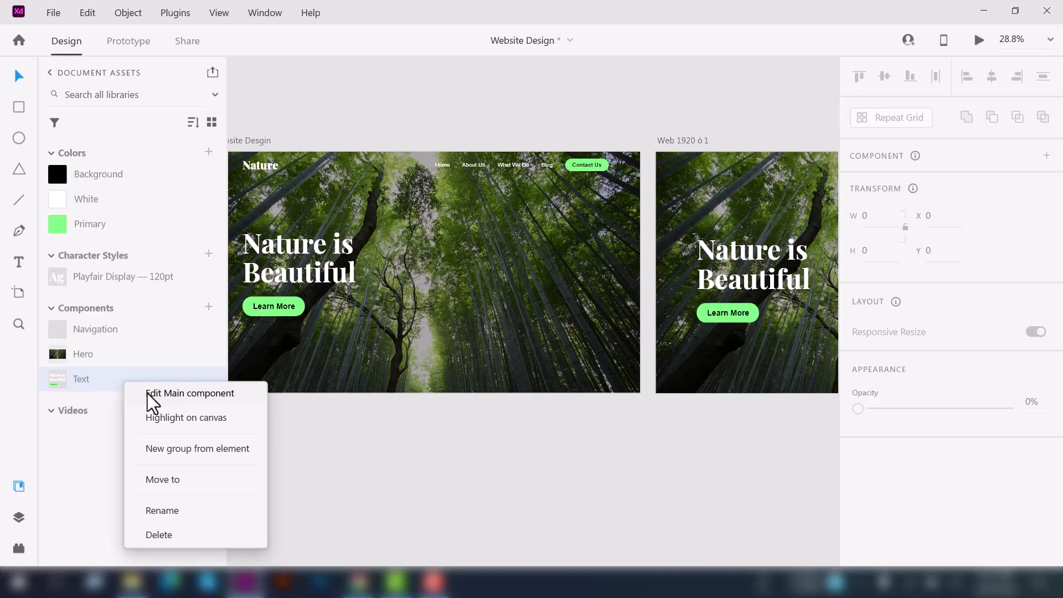
click(180, 394)
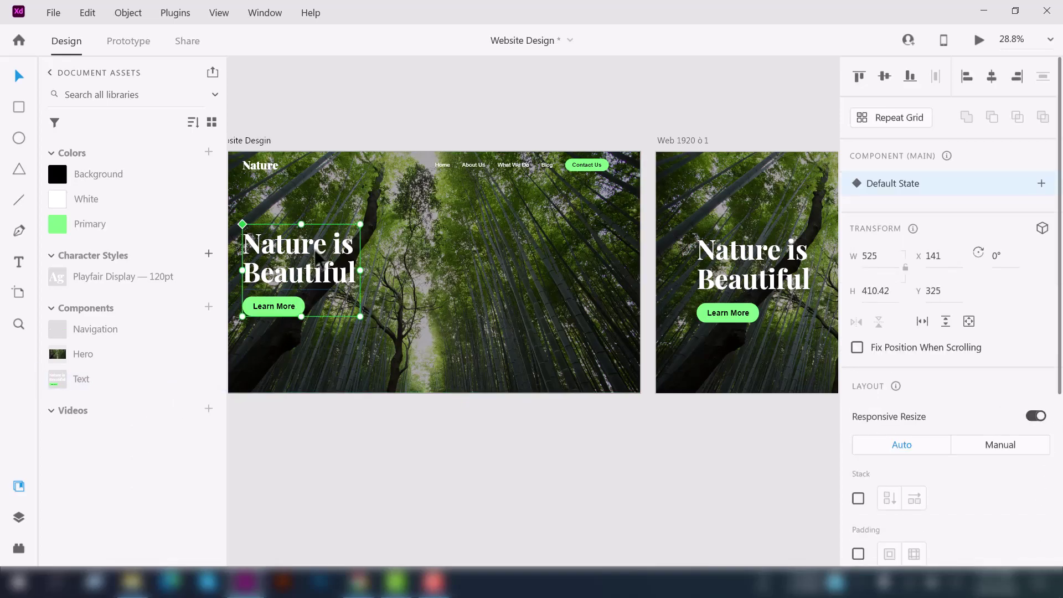
double_click(279, 256)
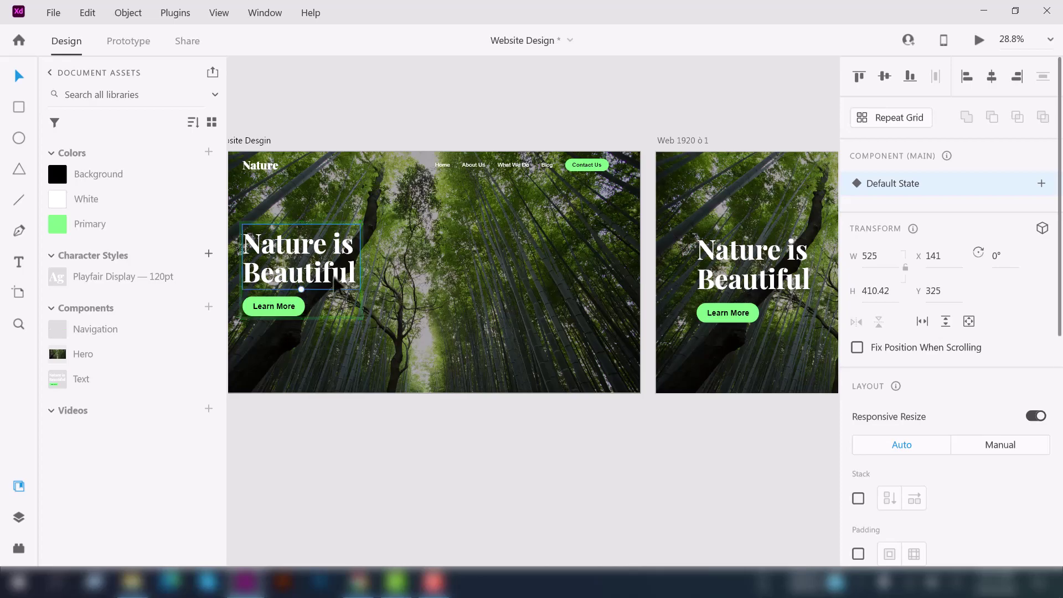
scroll(949, 328, down, 5)
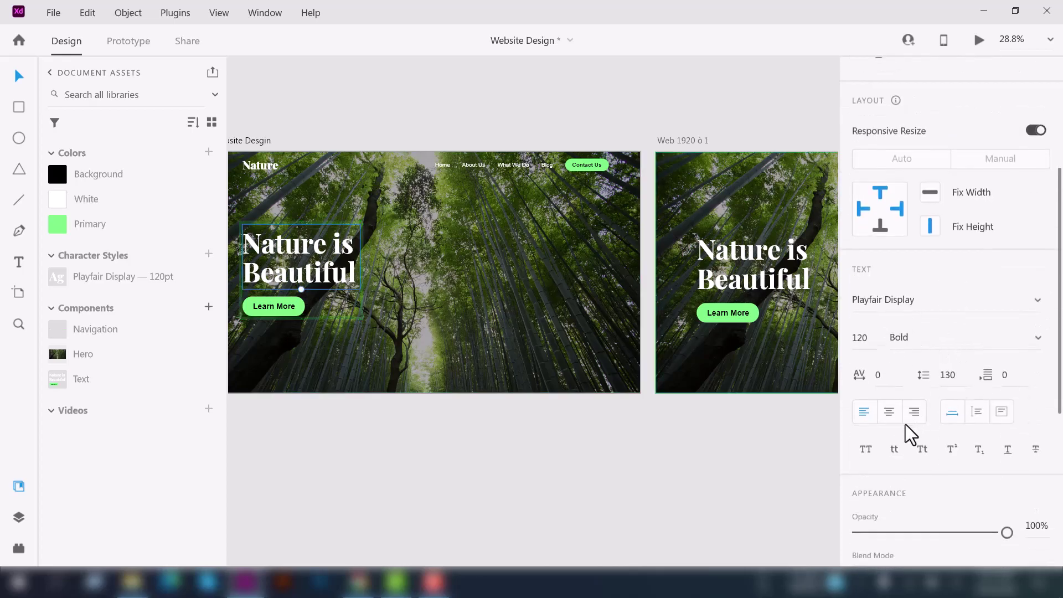
scroll(945, 404, down, 5)
click(889, 315)
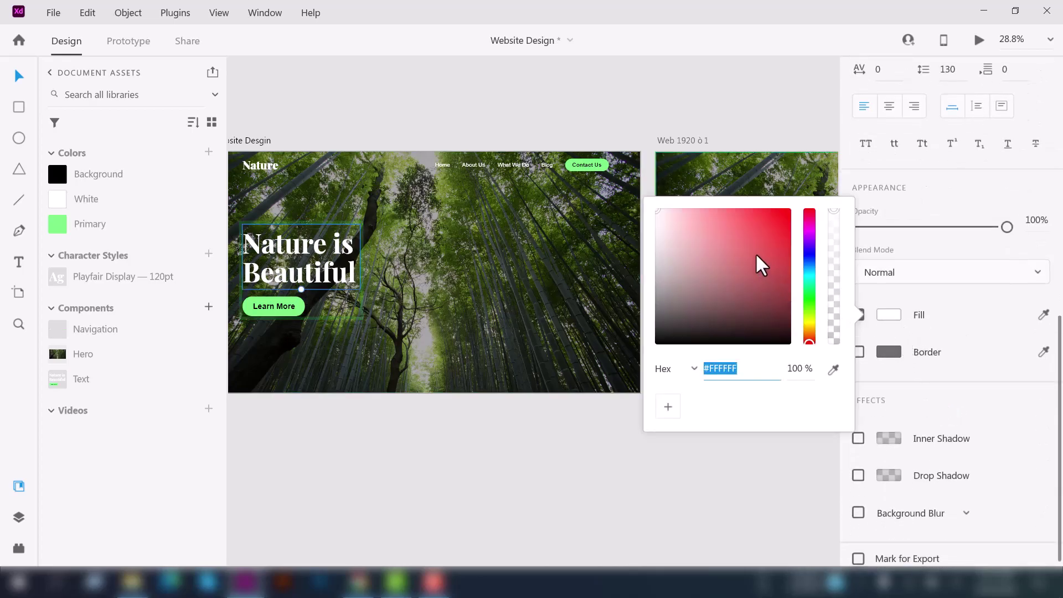
drag(675, 222, 747, 223)
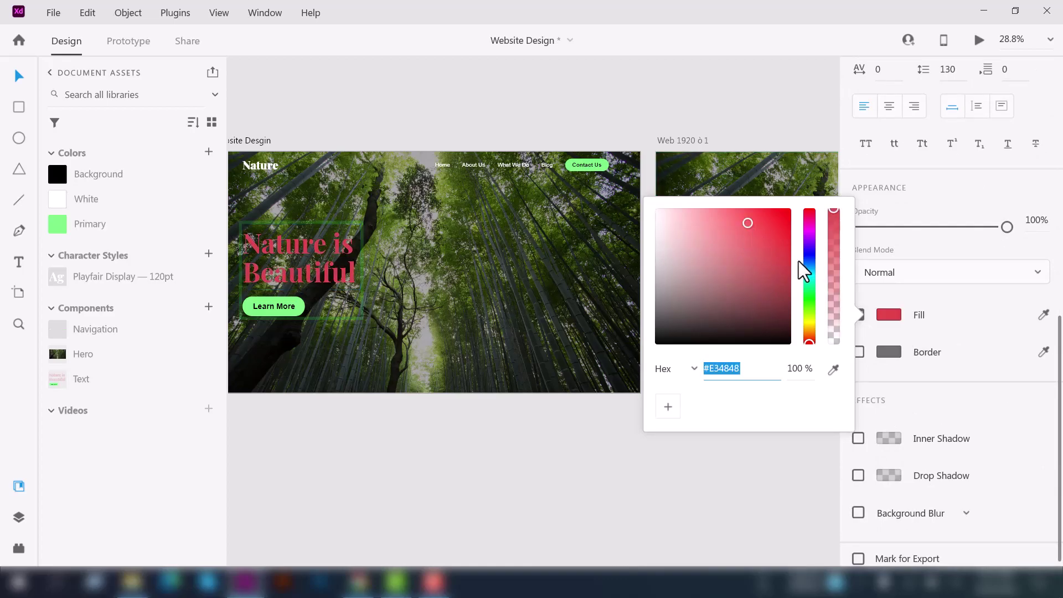
click(812, 304)
click(702, 217)
click(389, 440)
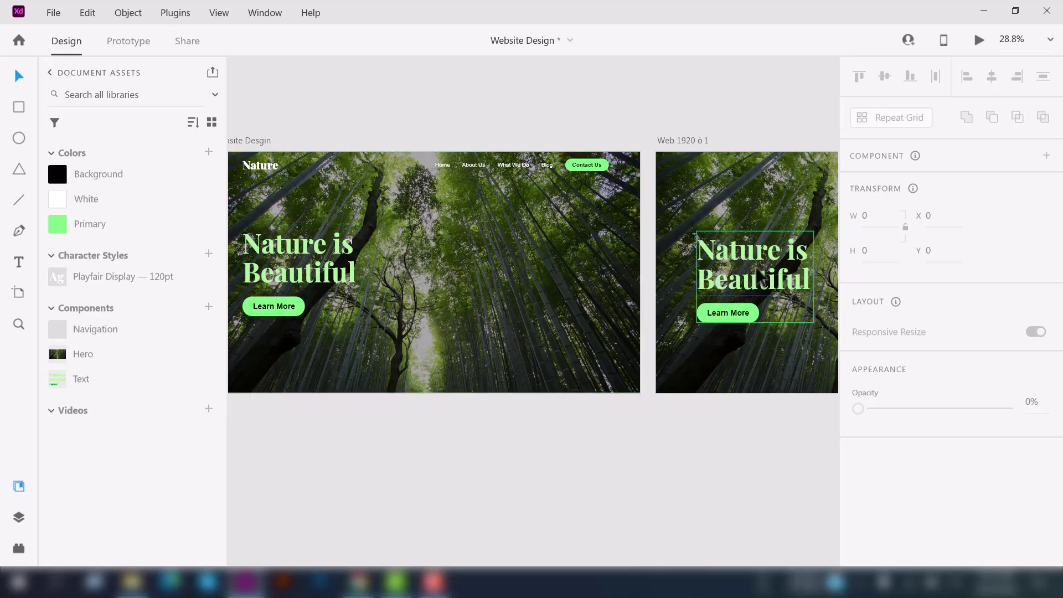
Step: Replace the heading text in the main Text component with "I love You"
click(429, 350)
double_click(336, 261)
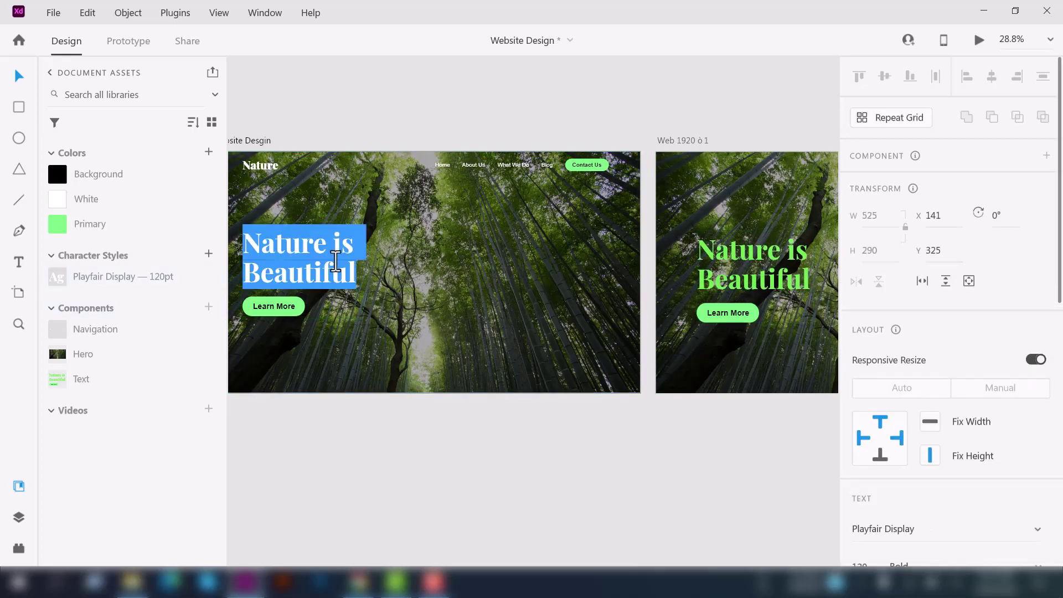
click(336, 260)
key(ctrl+a)
text(I l)
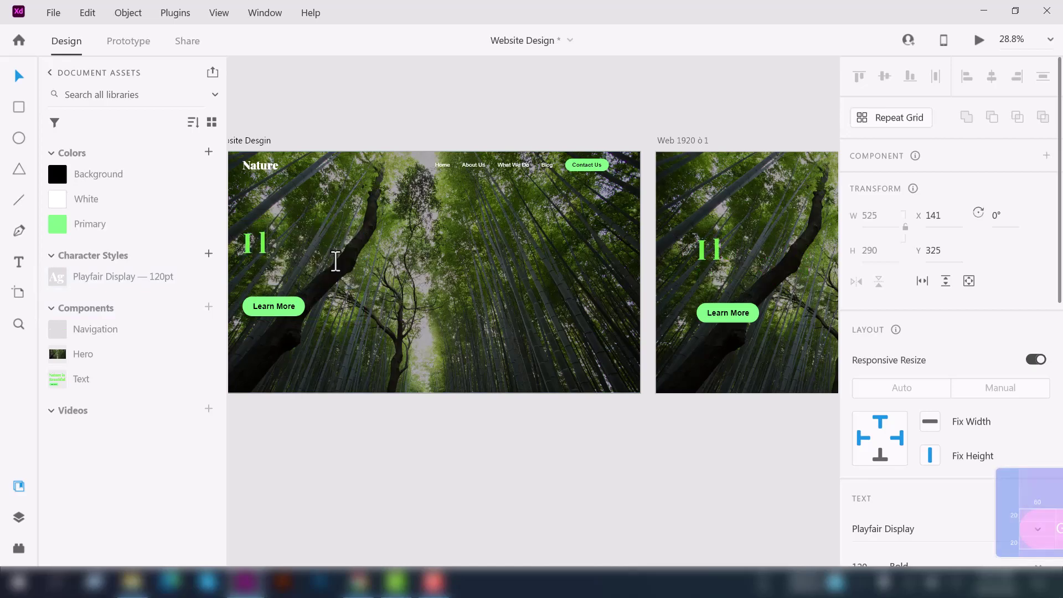
text(ove You)
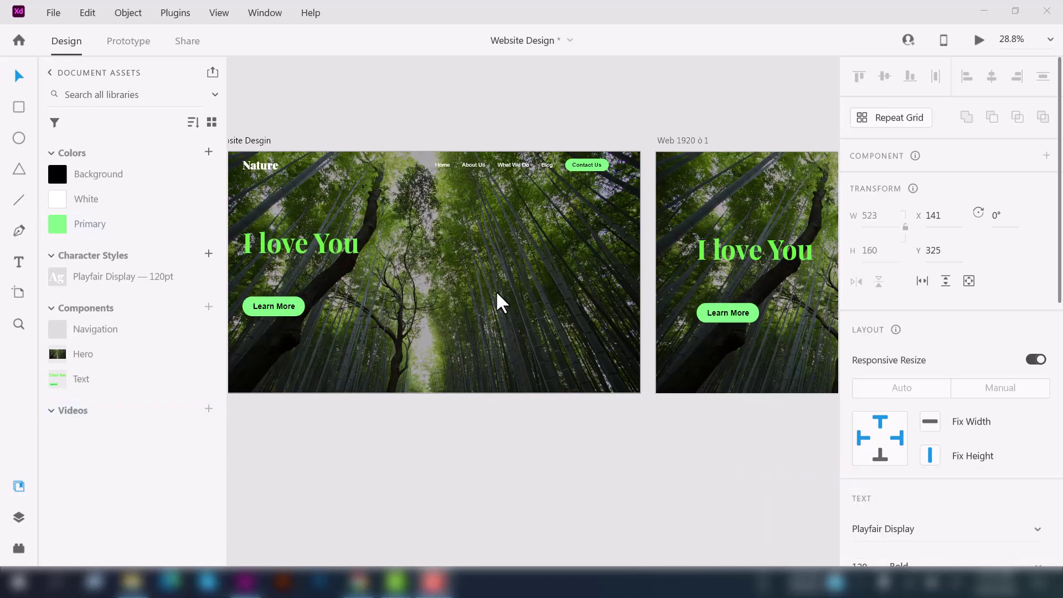
key(Escape)
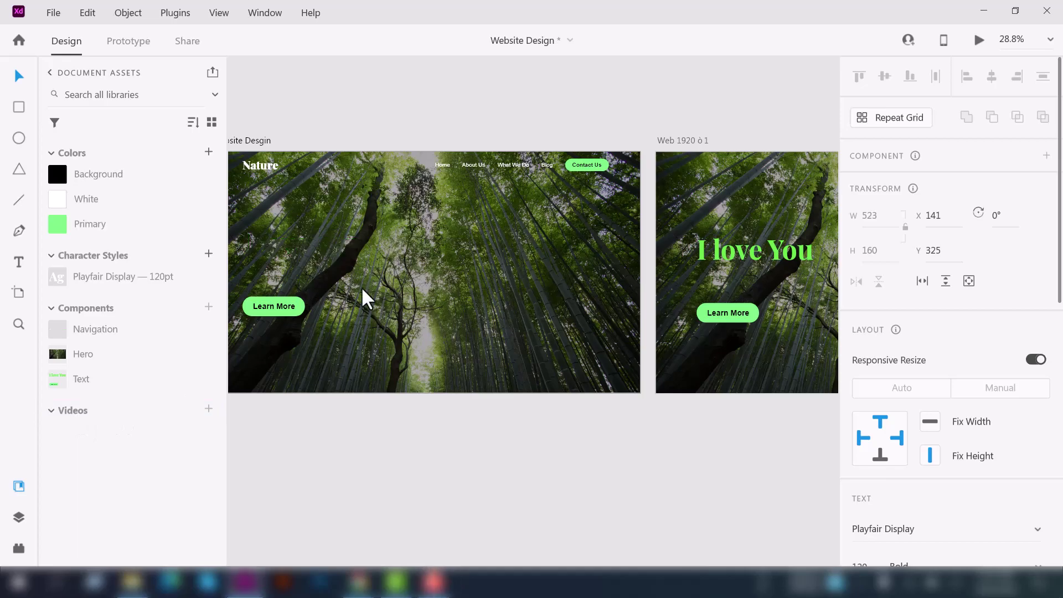
Step: Undo the heading's text and fill color changes in the main Text component, and clear the selection
key(ctrl+z)
key(ctrl+z)
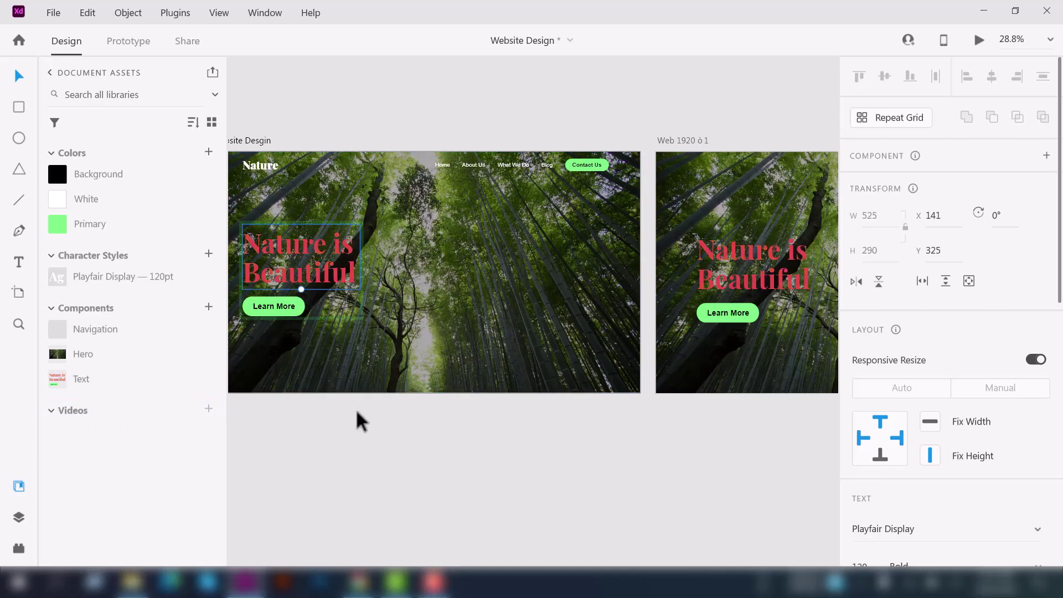
key(ctrl+z)
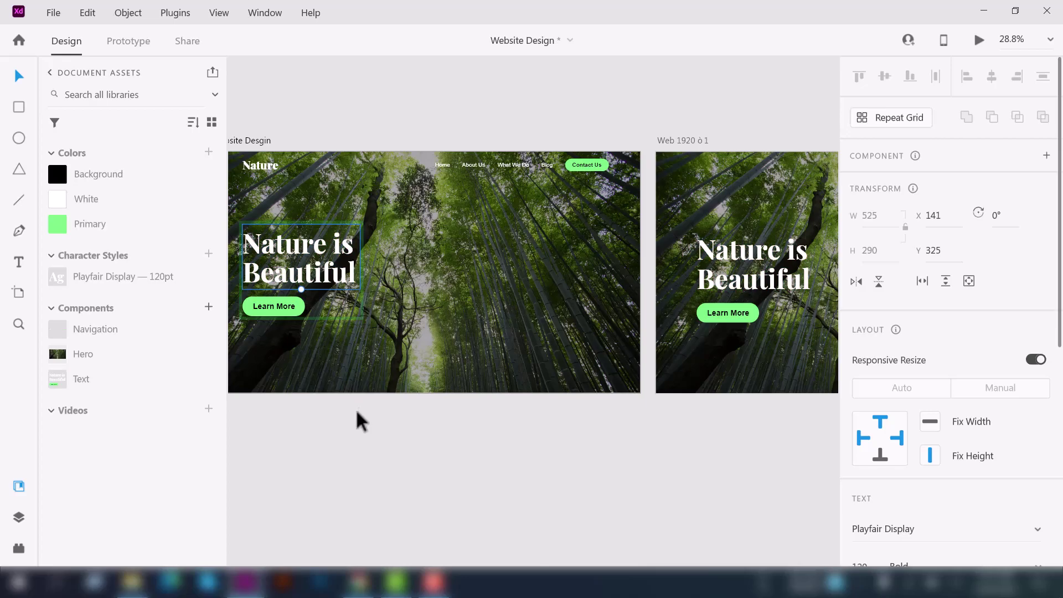
click(357, 413)
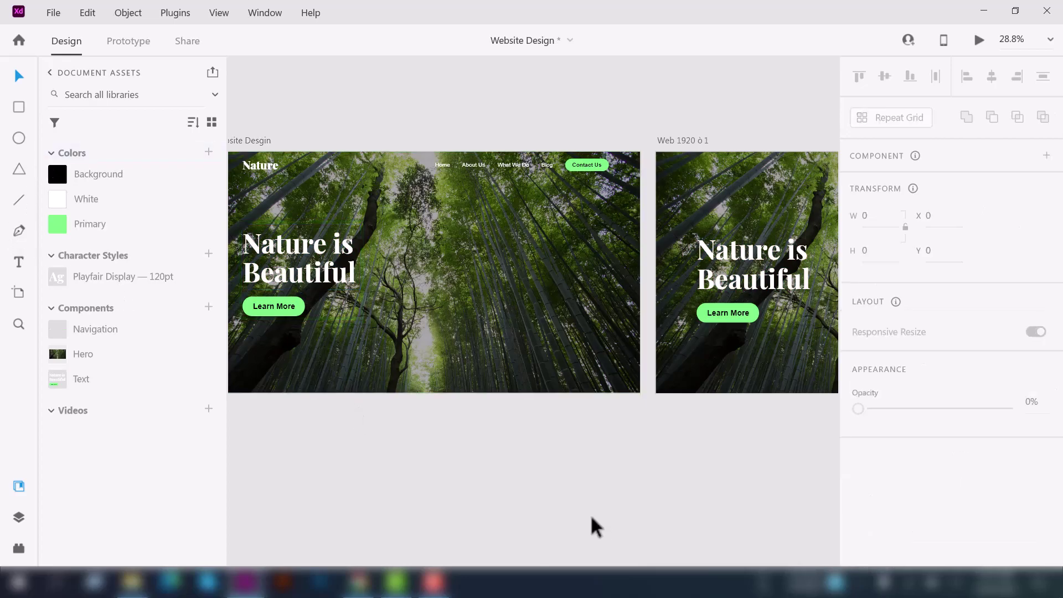
Step: Add a new Web 1920 artboard, 1920 x 1080, directly below the Website Desgin artboard
scroll(356, 509, up, 1)
scroll(361, 509, left, 2)
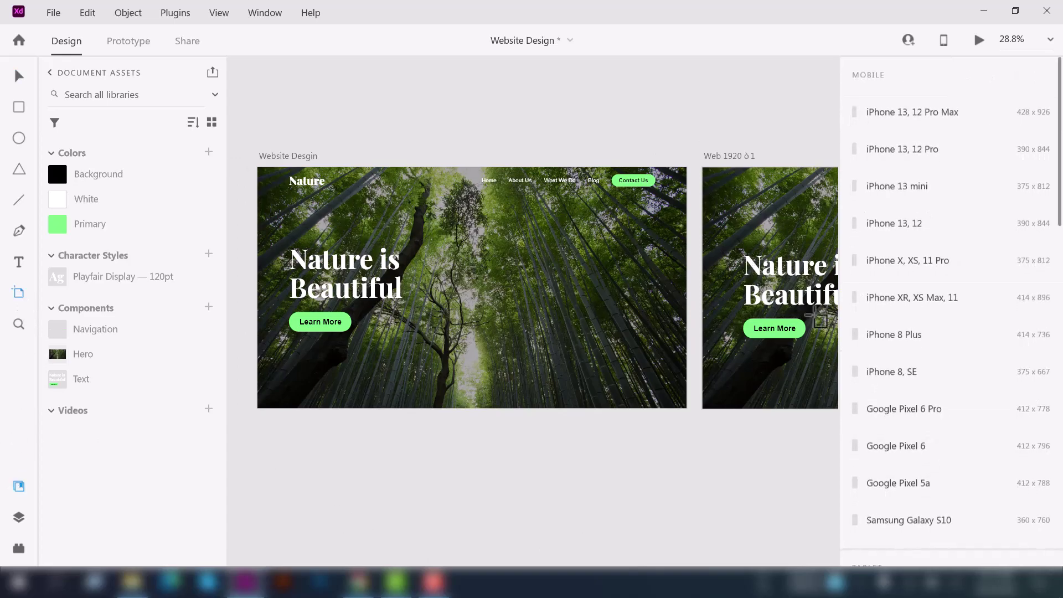
scroll(1013, 399, down, 10)
scroll(991, 413, down, 3)
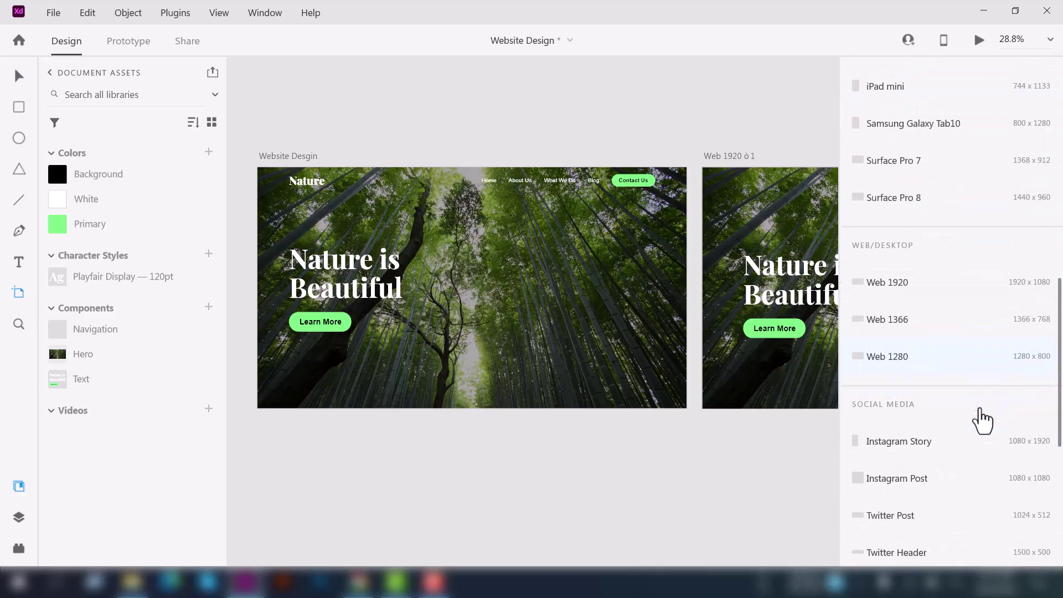
click(932, 191)
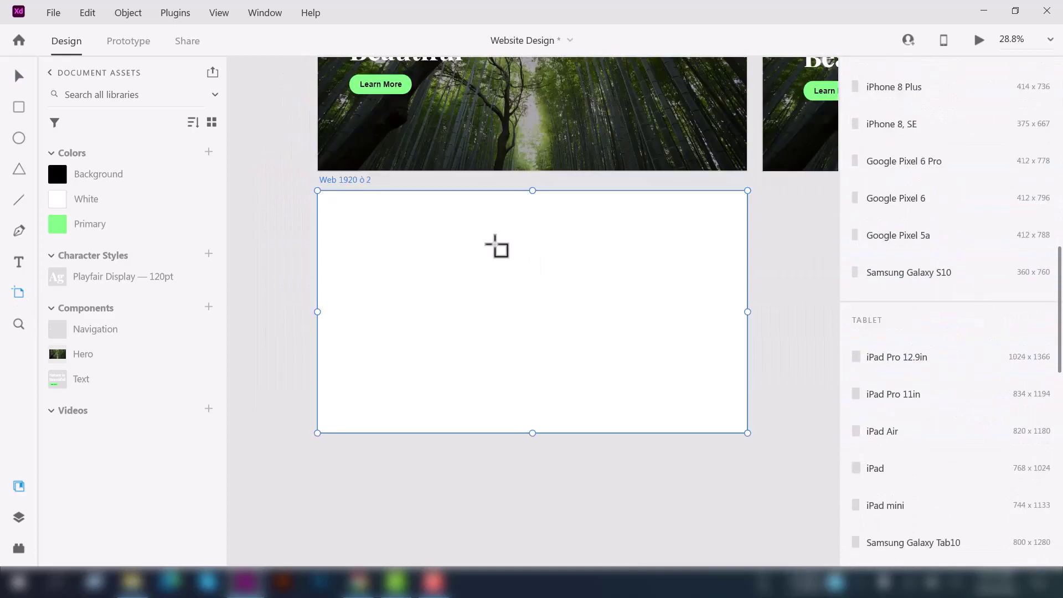
click(20, 76)
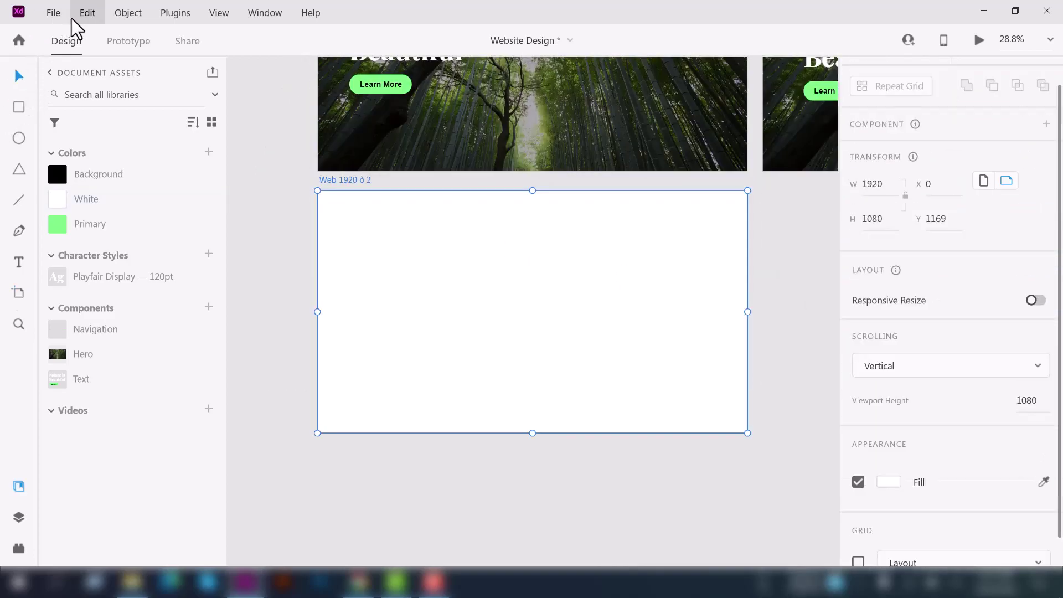
Step: Import the video "17. Chanage Sky in 1 Click in Photoshop" from the Channel Videos folder into the new artboard
click(48, 15)
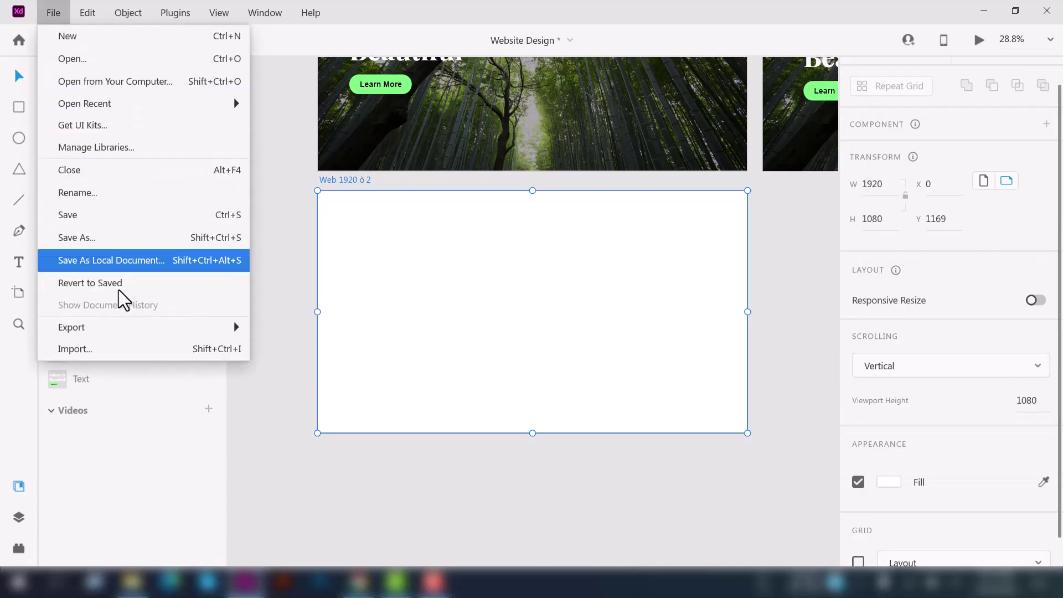
mouse_move(126, 330)
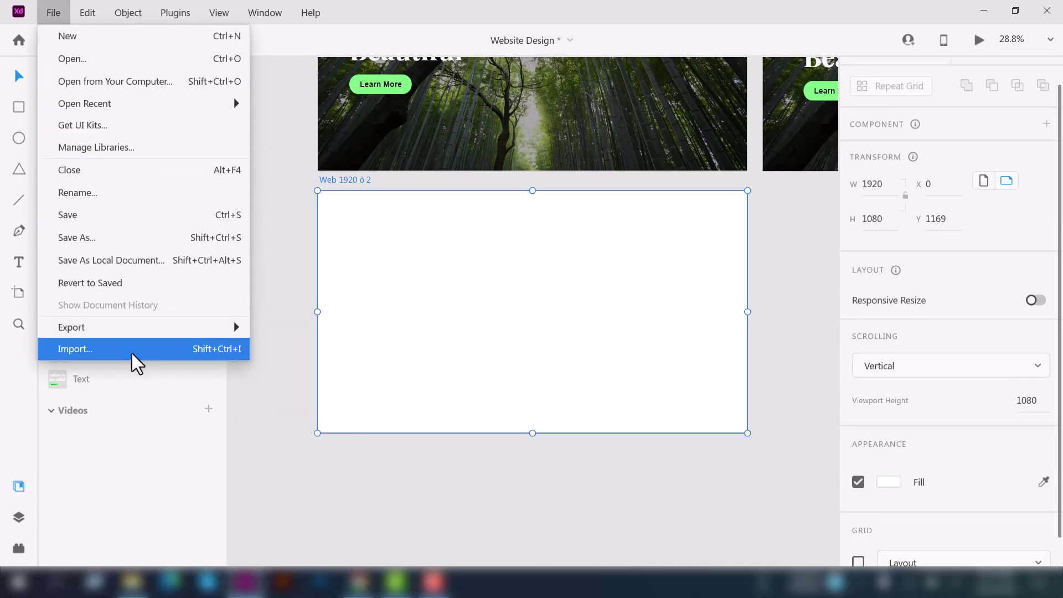
click(132, 353)
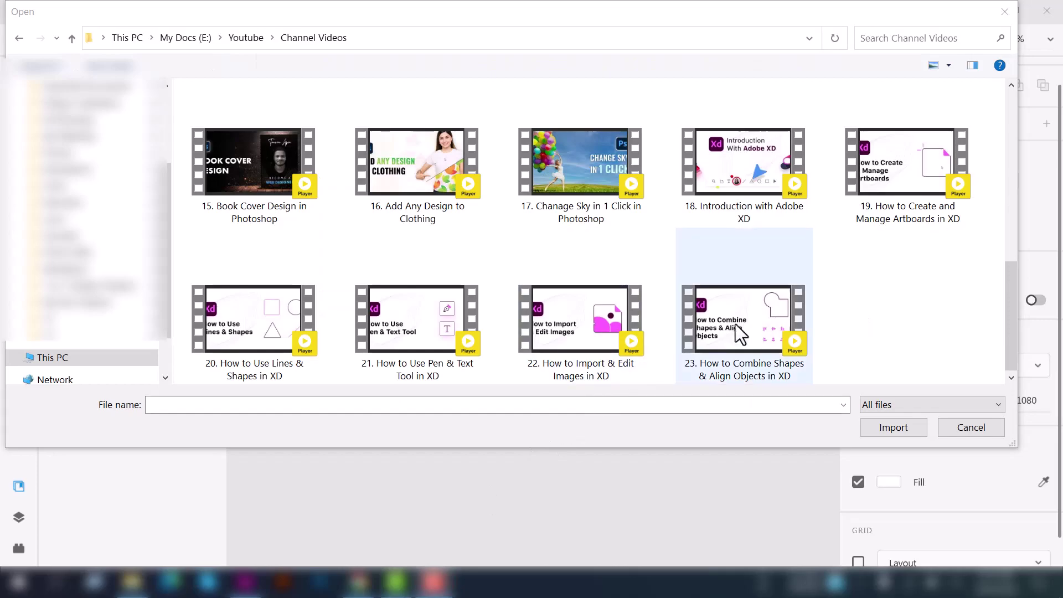
double_click(550, 202)
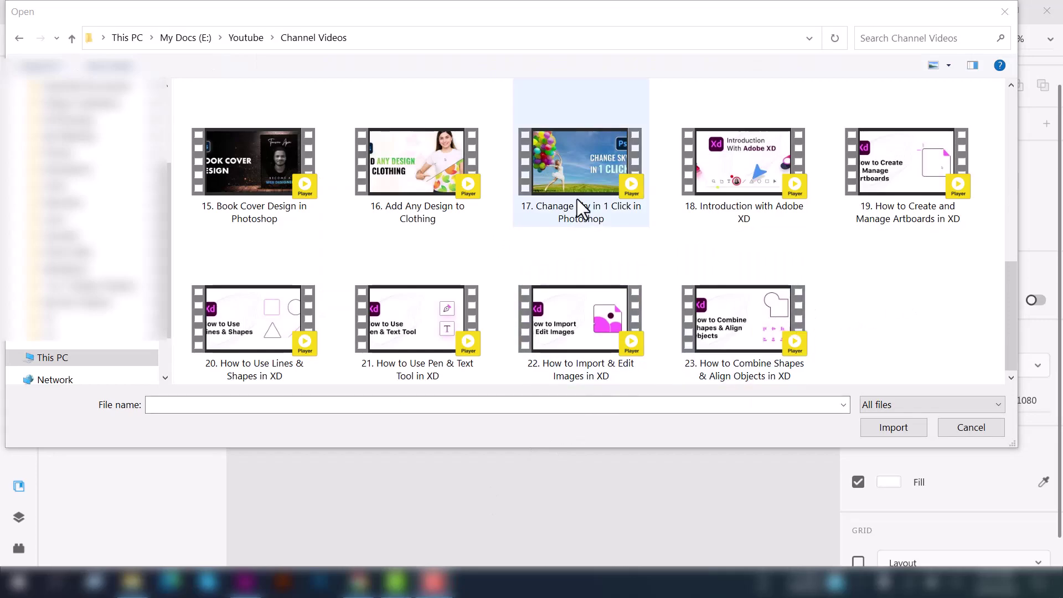
click(545, 202)
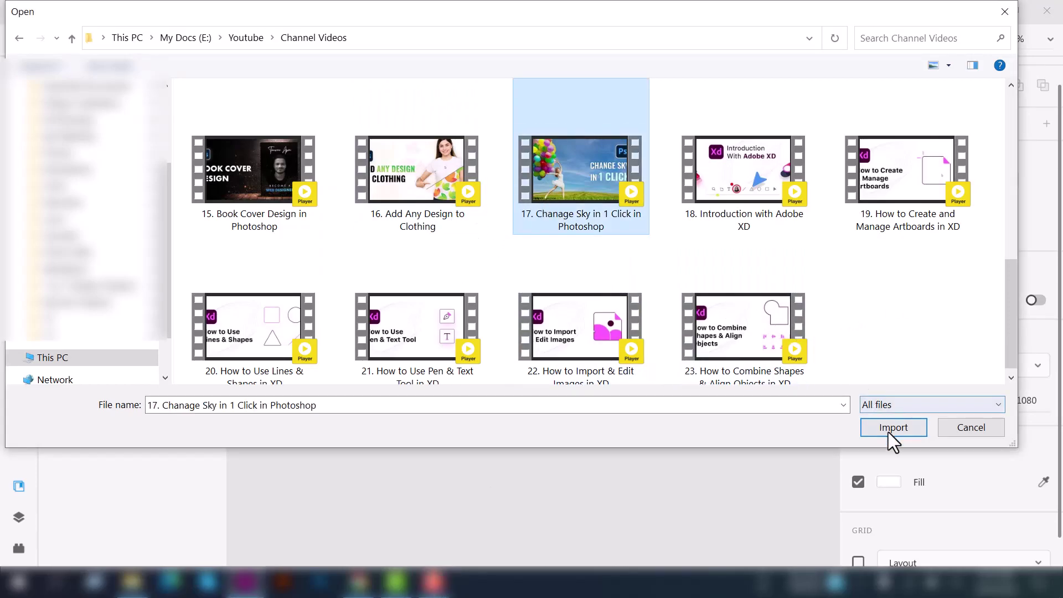
click(888, 432)
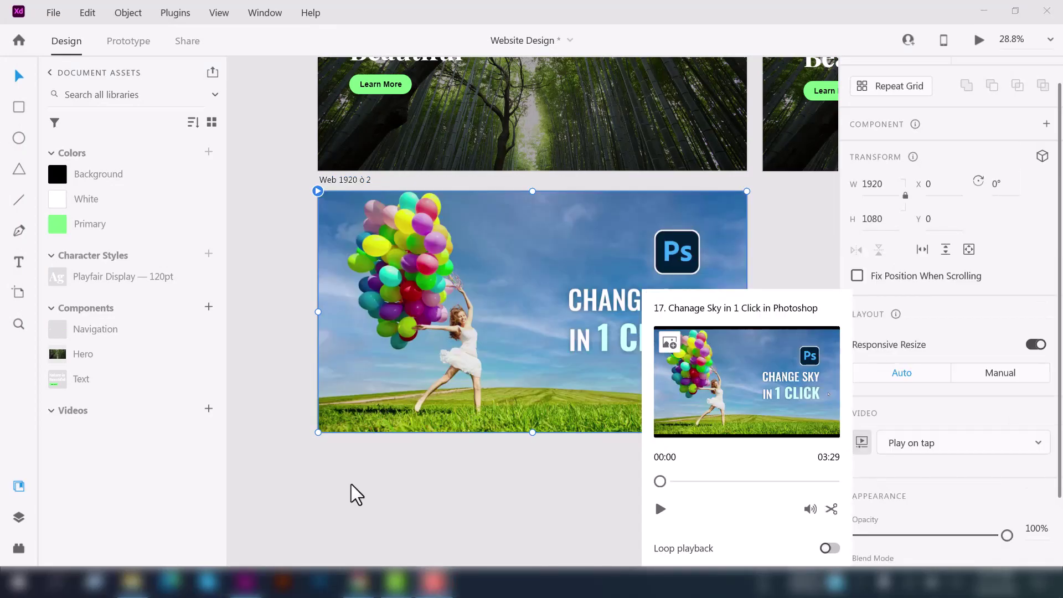
Step: Save the imported video on the new artboard to the document assets as a video asset
scroll(514, 343, down, 1)
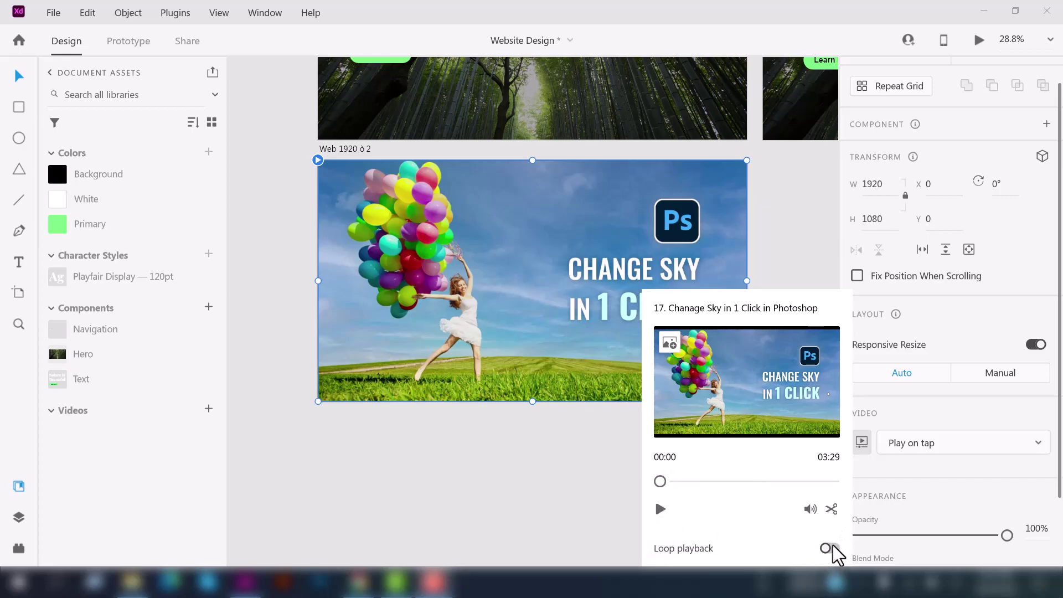
scroll(542, 263, up, 1)
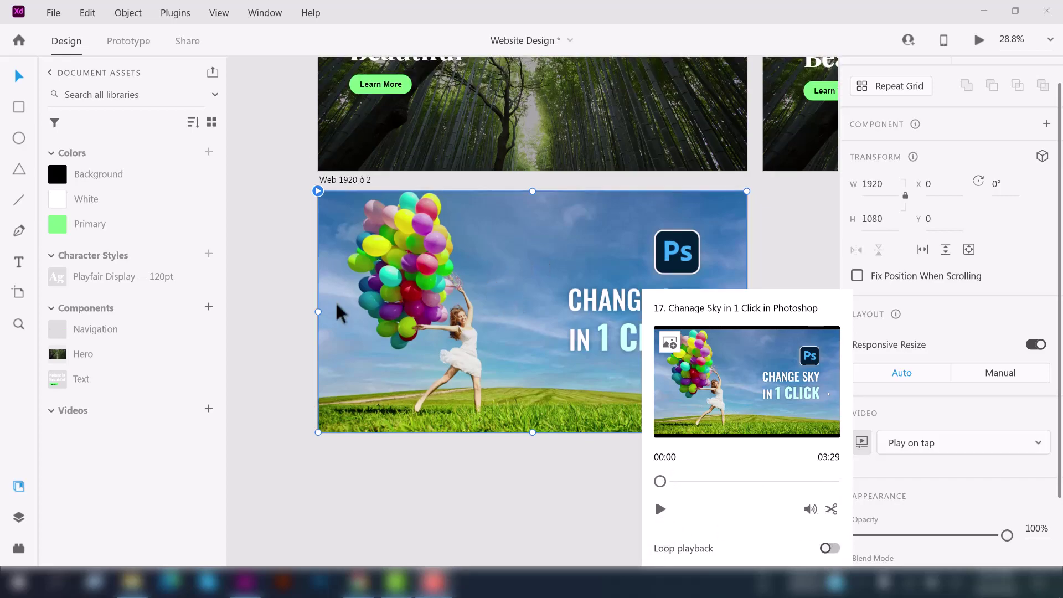
click(209, 410)
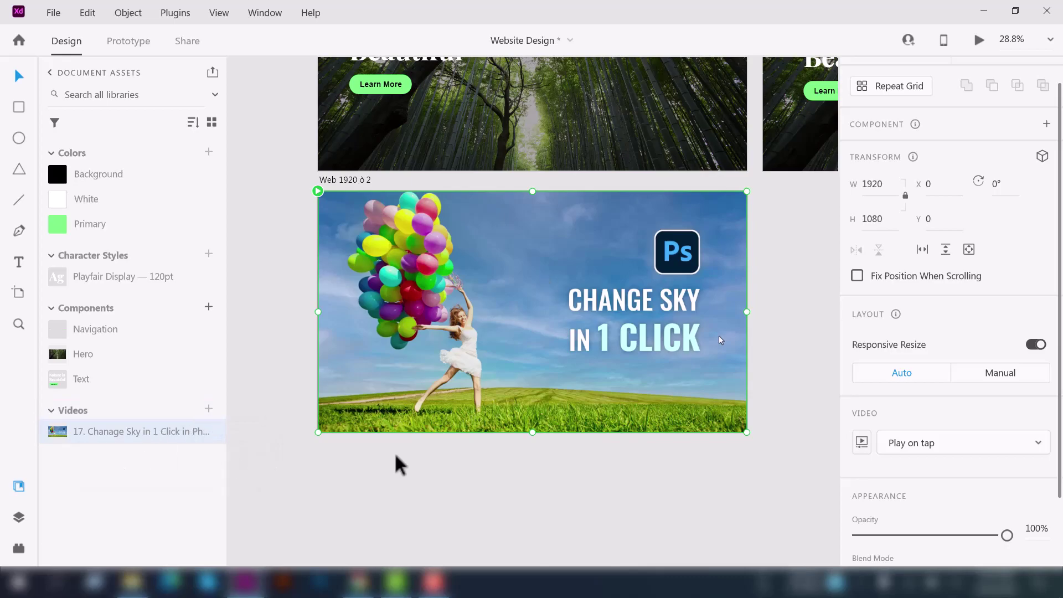
Step: Save the selected video on the lower artboard as a component in the document assets, and scale it down slightly from its bottom edge
click(536, 419)
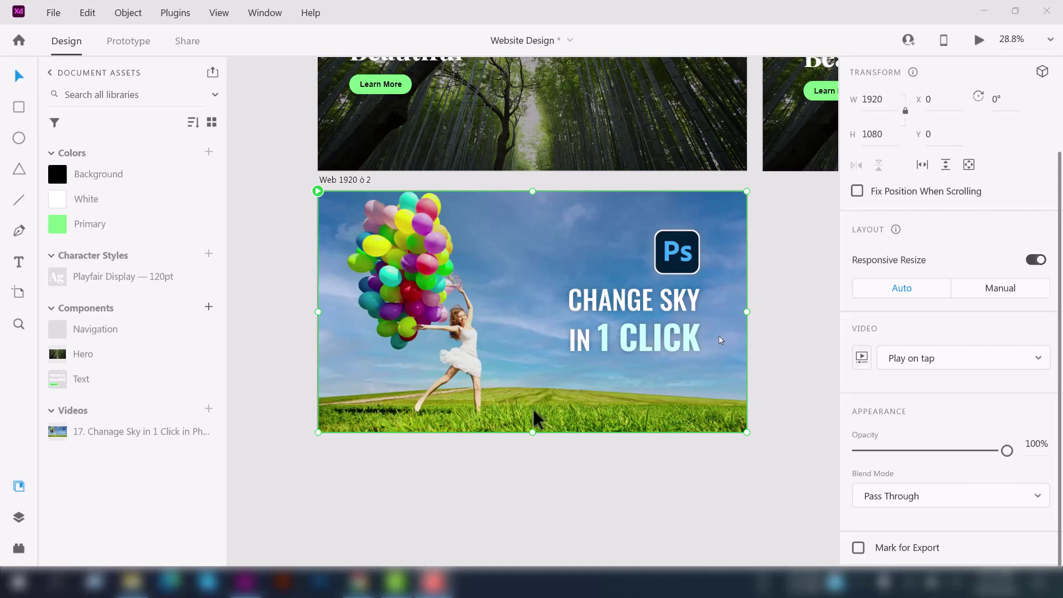
scroll(540, 412, up, 3)
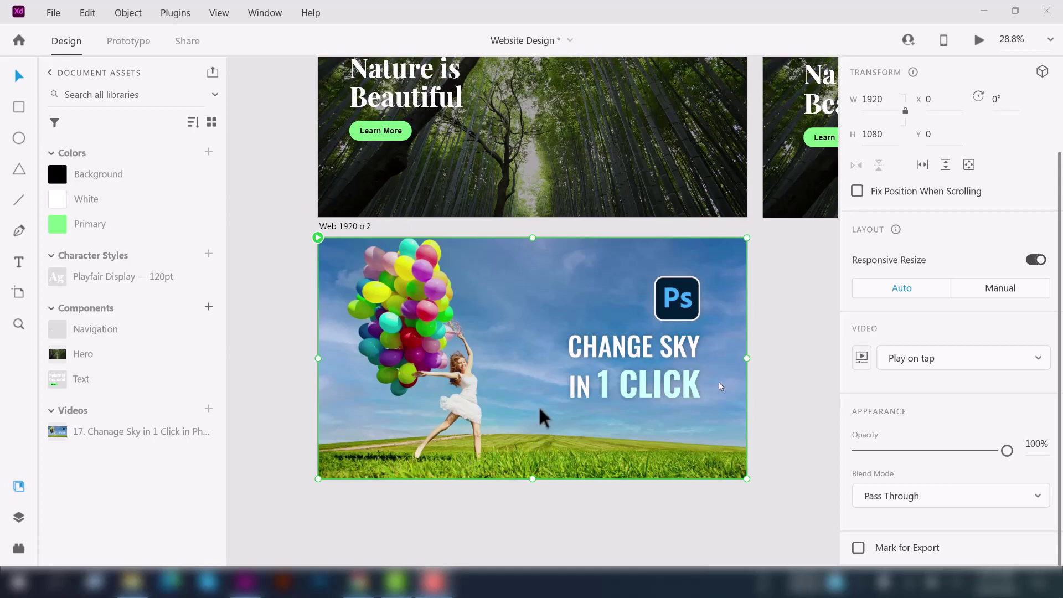
scroll(543, 416, up, 2)
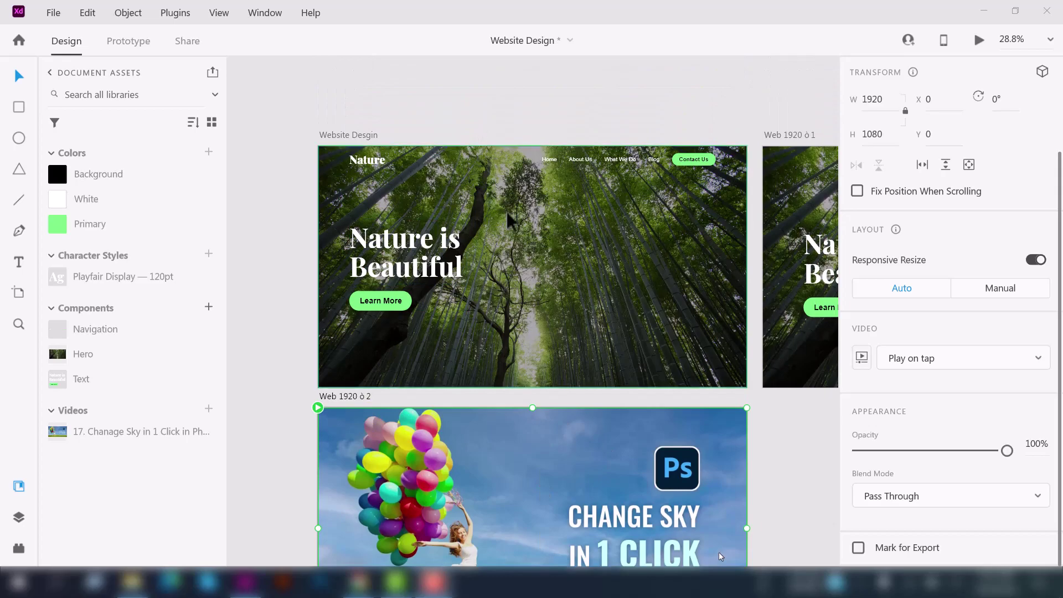
scroll(509, 219, down, 2)
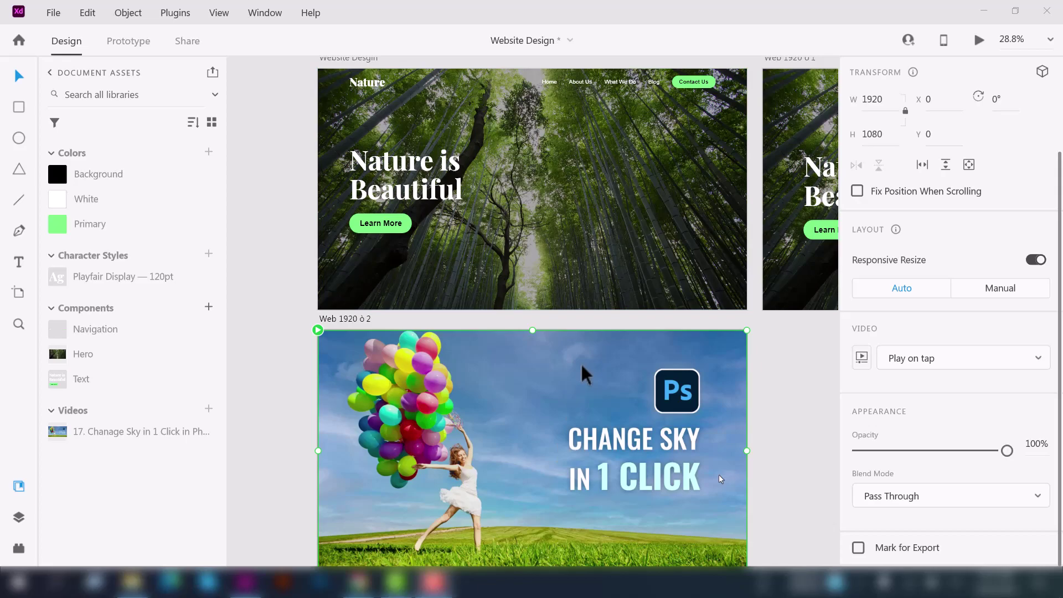
scroll(588, 374, down, 3)
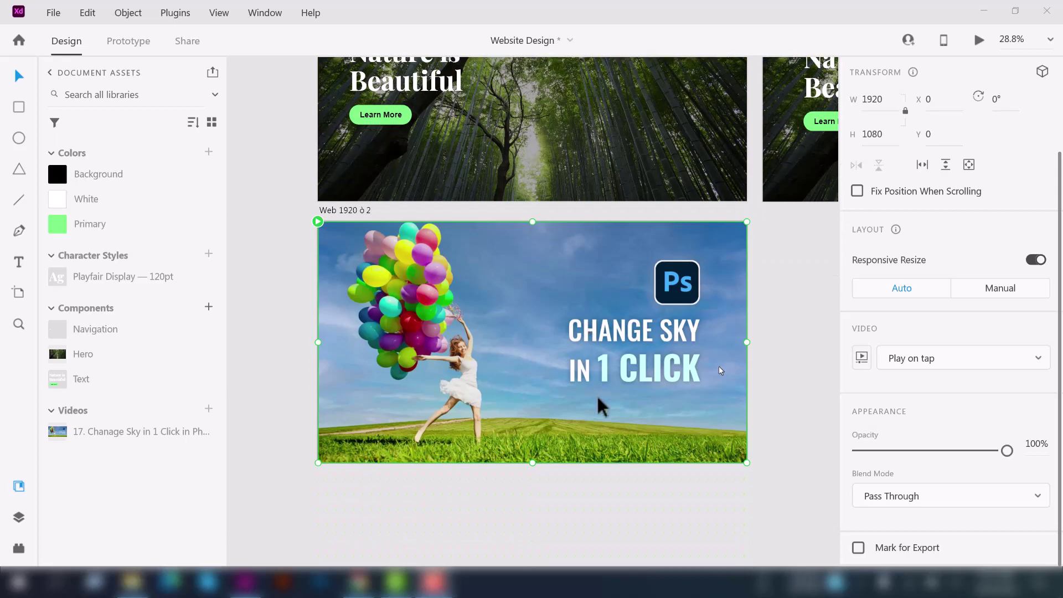
scroll(601, 407, down, 1)
scroll(336, 320, down, 1)
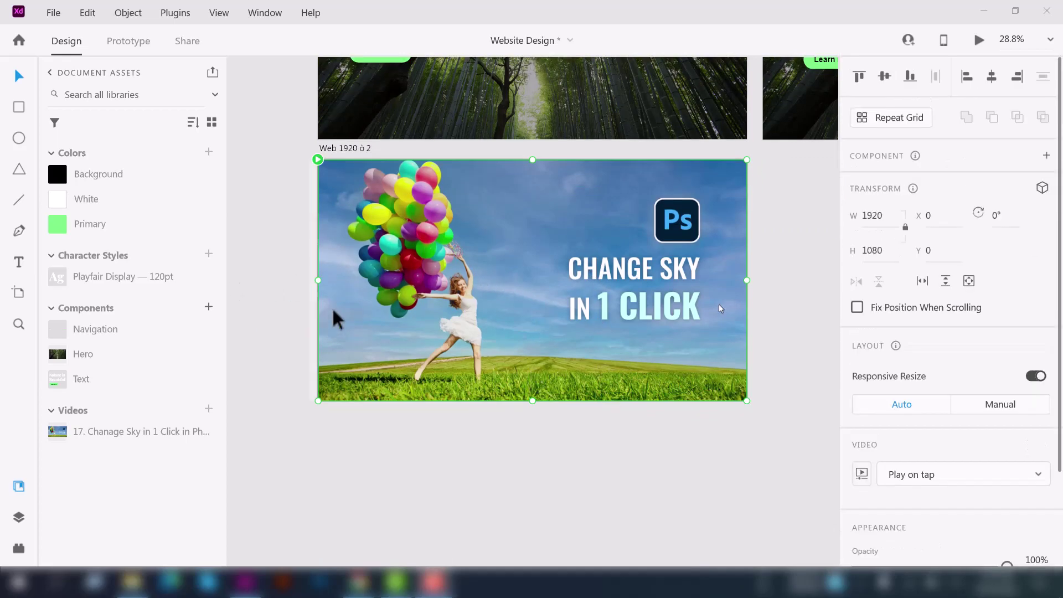
click(208, 308)
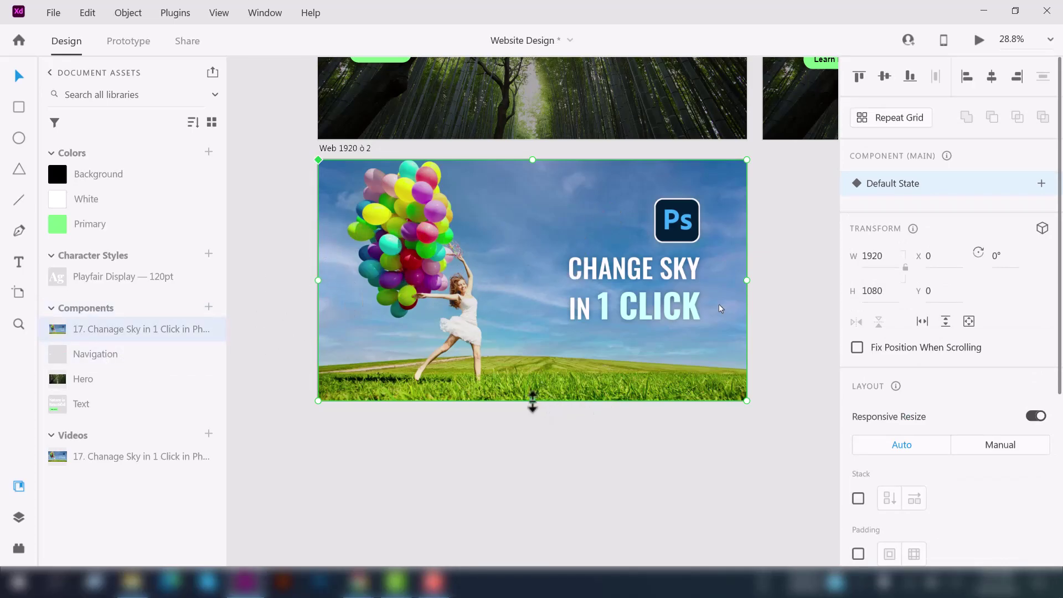
drag(532, 401, 595, 390)
scroll(258, 331, up, 3)
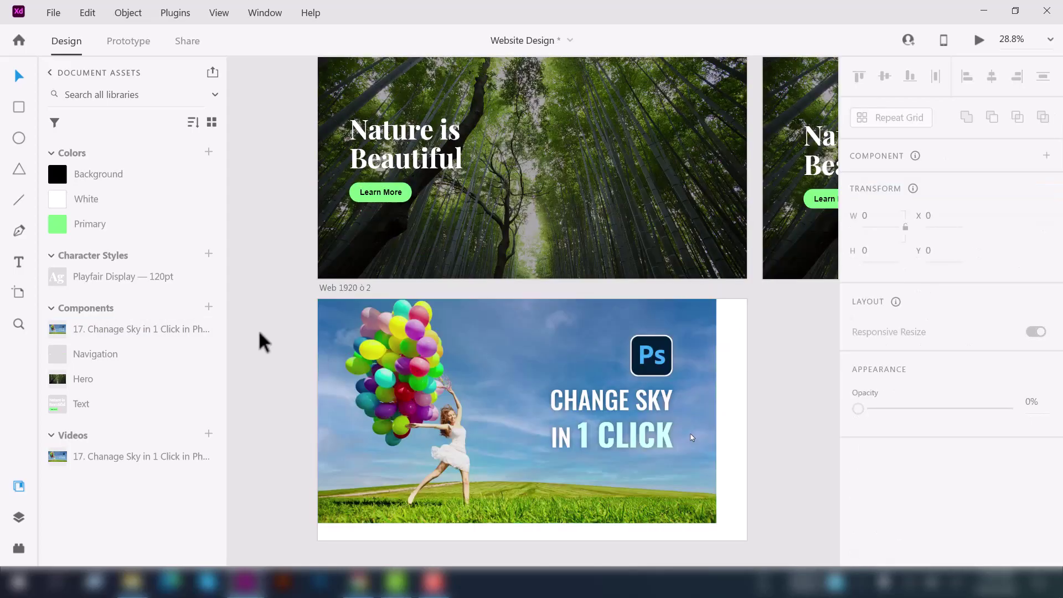